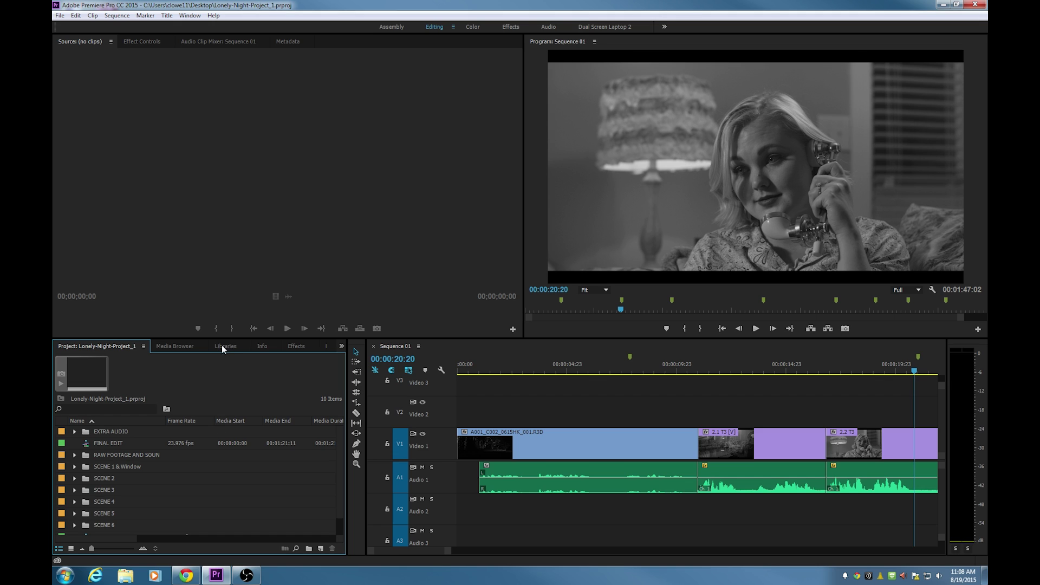
Switch to the Effects library, expand Audio Effects in a maximized panel and select Reverb.
click(292, 346)
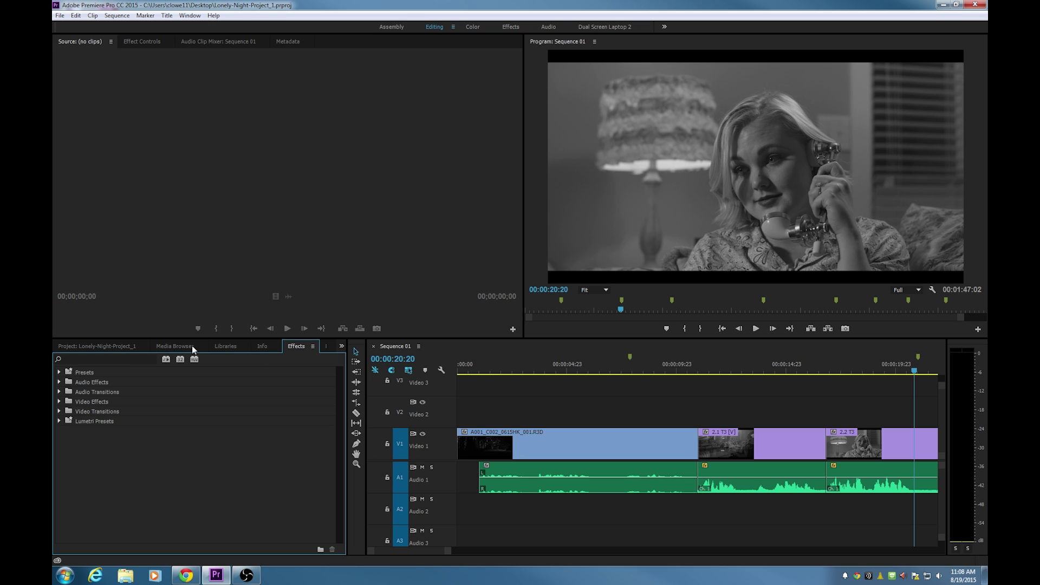
click(68, 384)
click(60, 382)
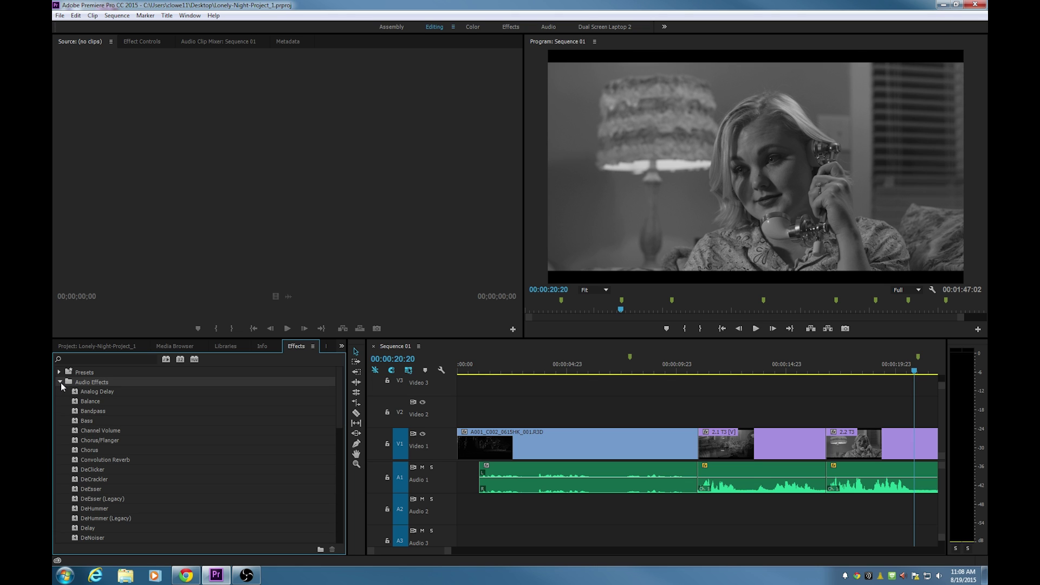
scroll(97, 428, down, 1)
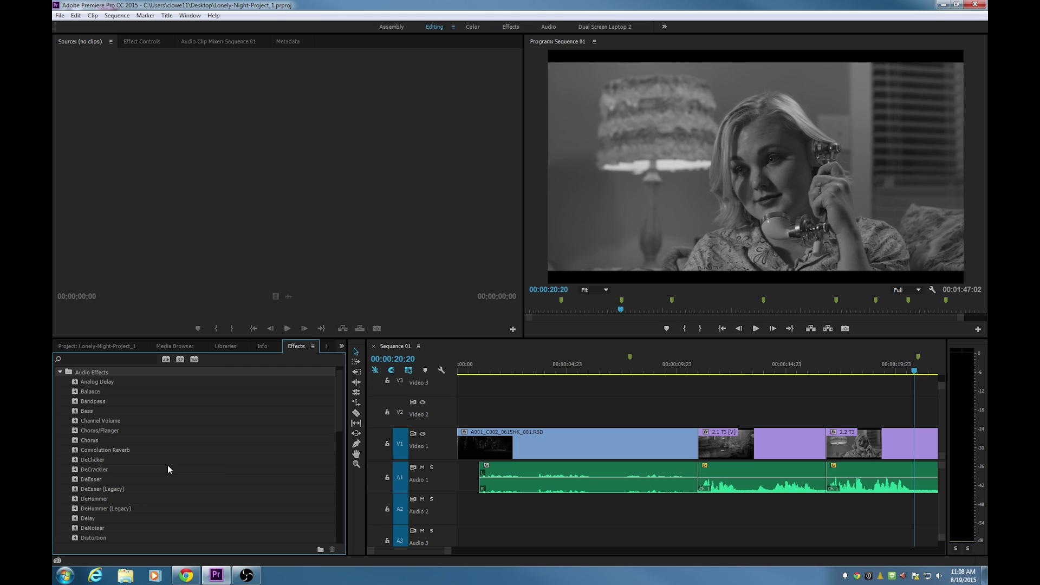
key(grave)
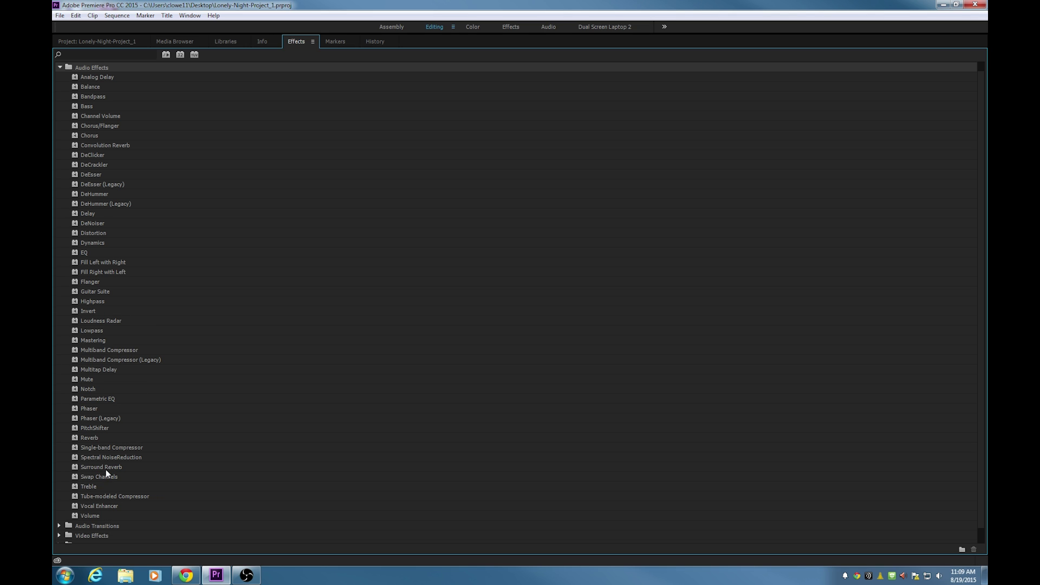
click(90, 441)
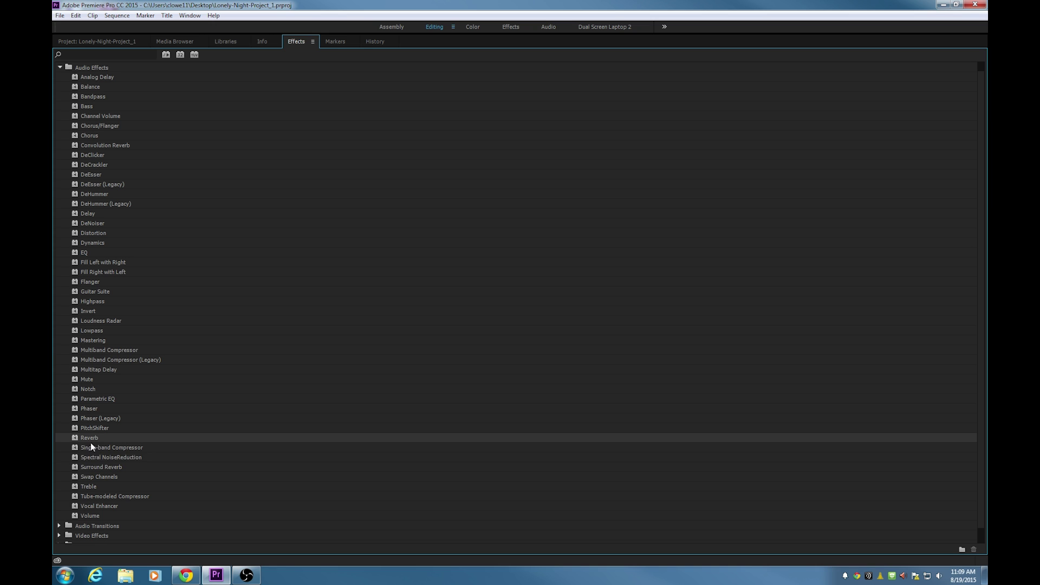
Restore the Effects panel size and scrub back to review the last clip on A1.
key(grave)
scroll(104, 477, down, 1)
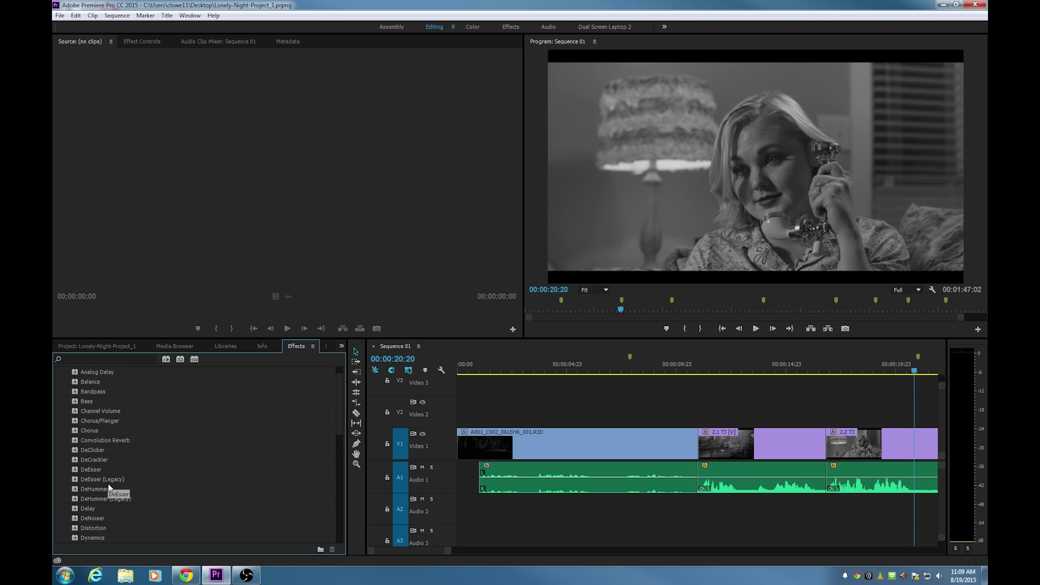
scroll(103, 489, down, 4)
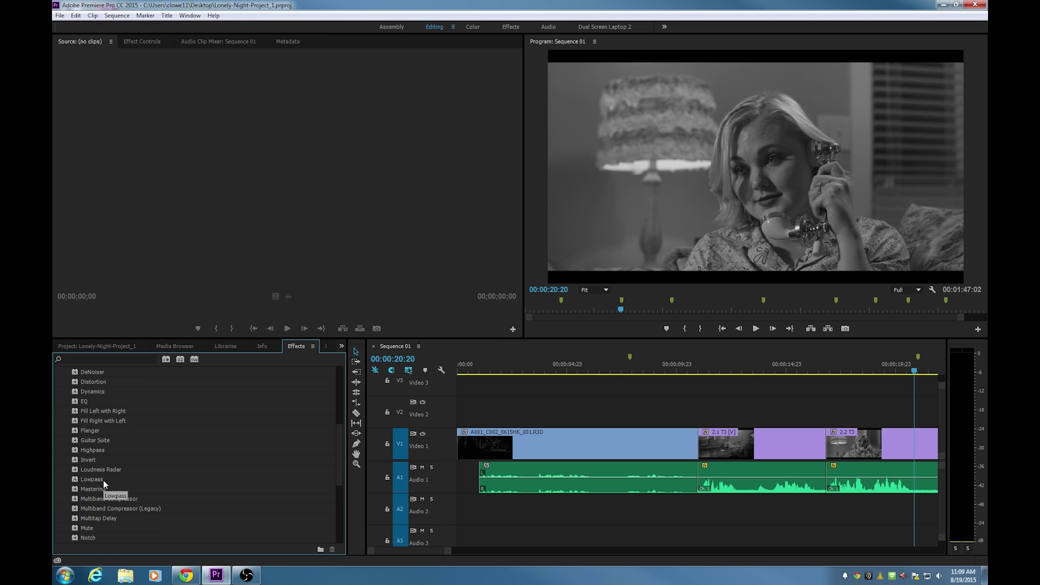
scroll(97, 499, down, 2)
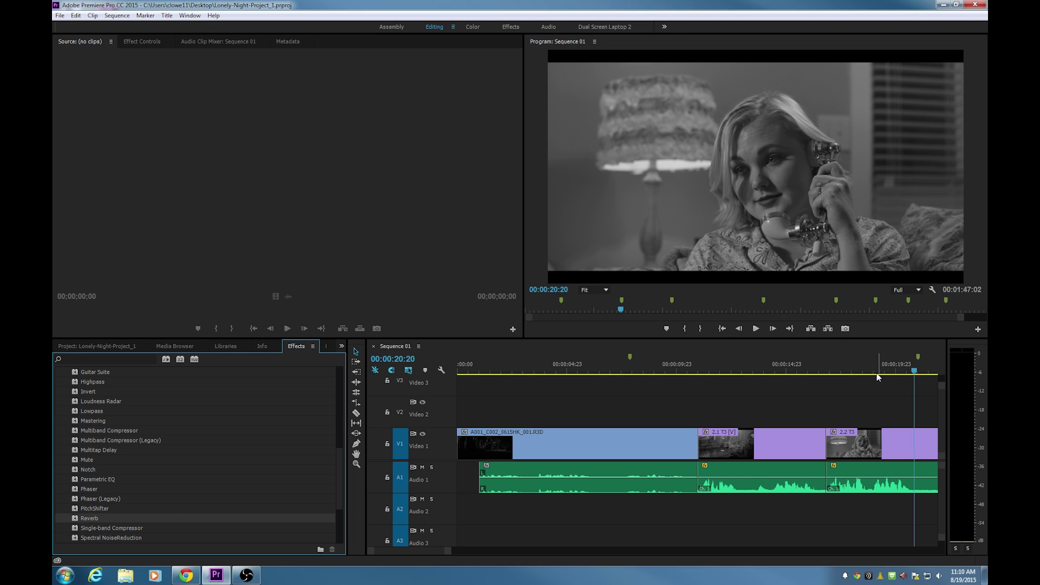
drag(877, 372, 832, 373)
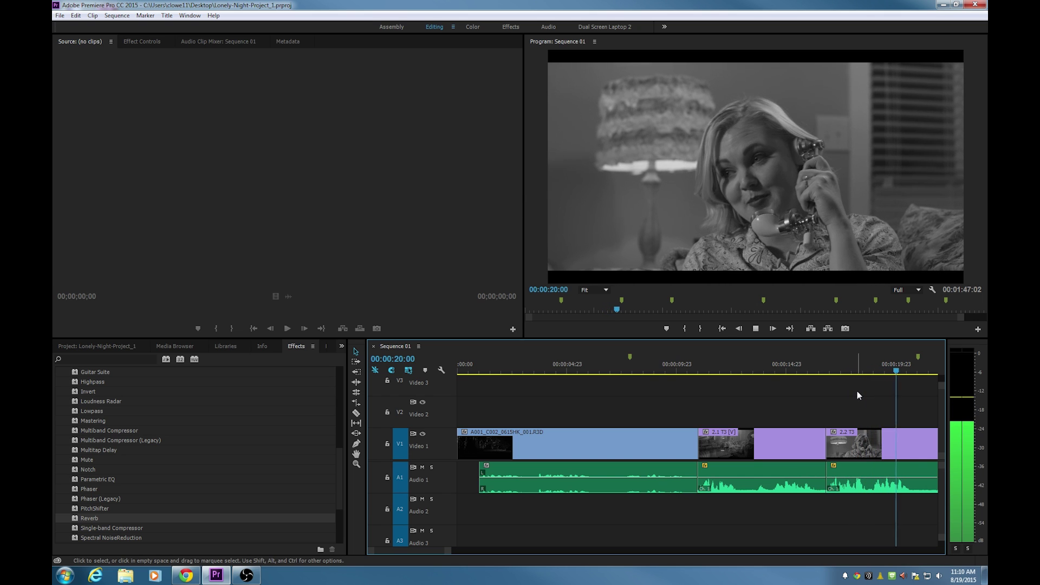
key(space)
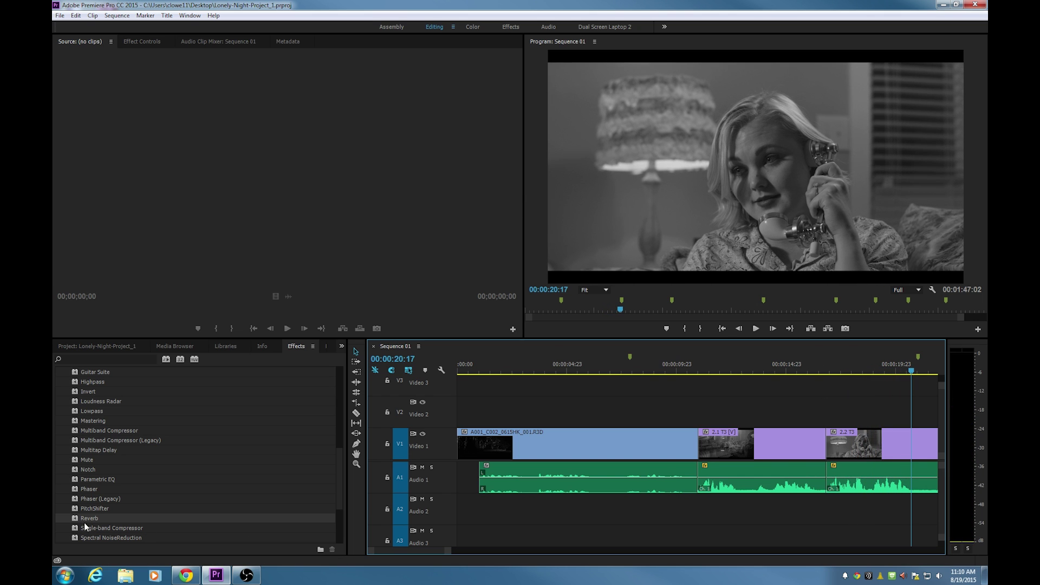
Apply Reverb to the 2.2 T3 clip on track A1 and select that clip.
drag(76, 520, 857, 476)
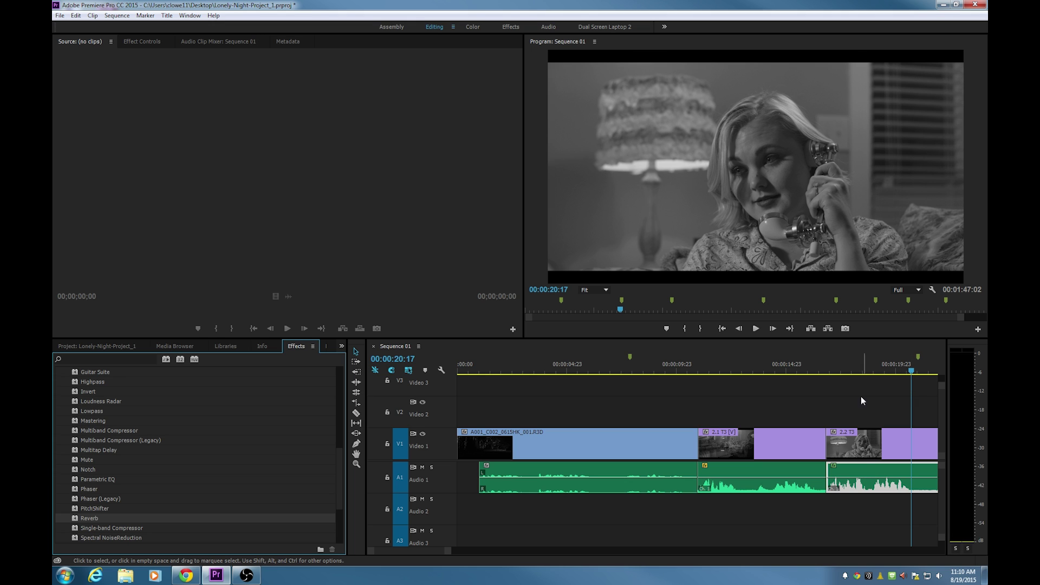
click(861, 416)
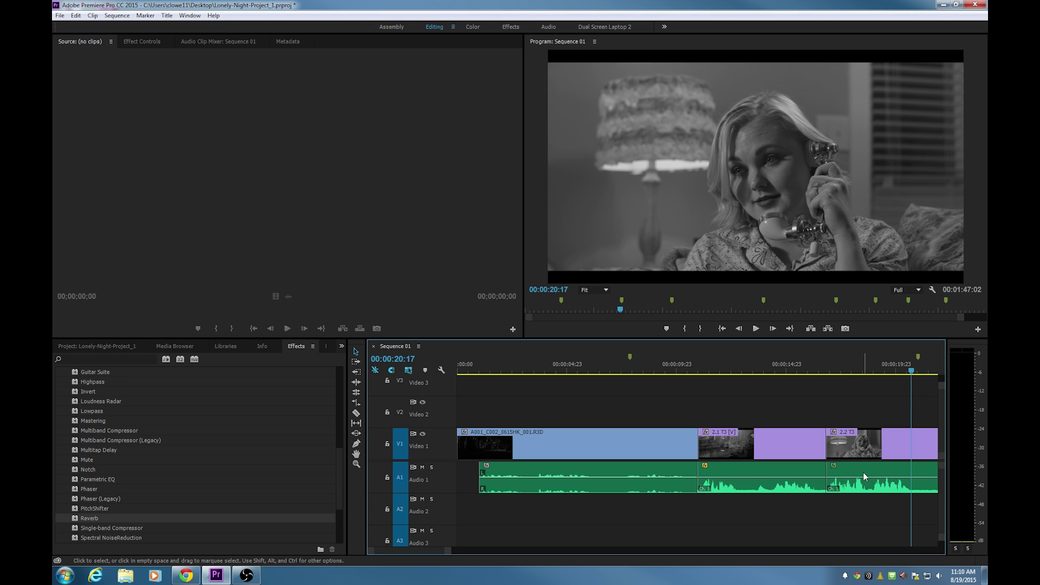
click(864, 478)
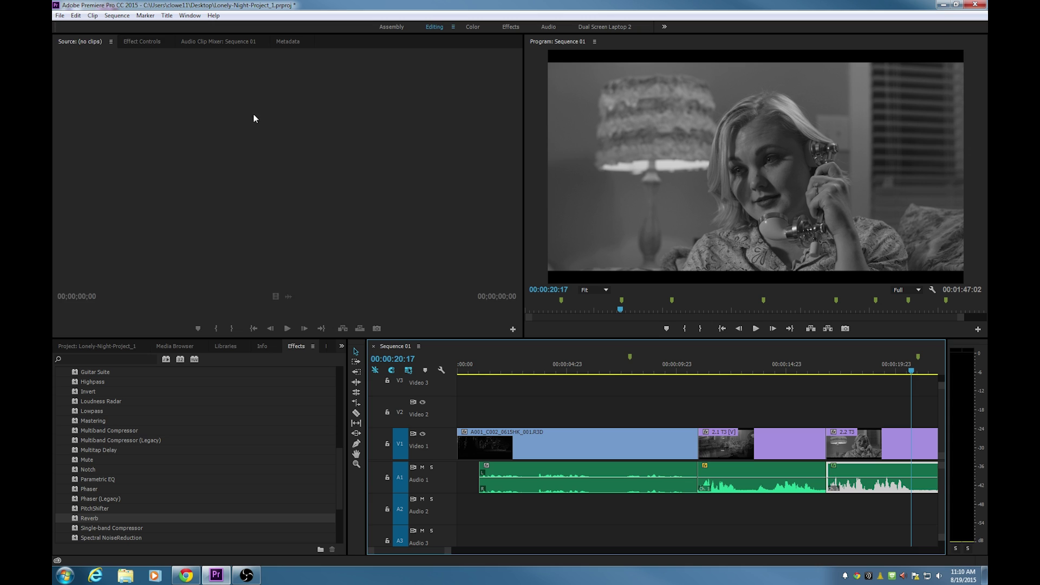
Expand Reverb in Effect Controls to list Size 29.52%, Density 71.48%, LoDamp -6.00dB and Mix 66.00%.
click(144, 42)
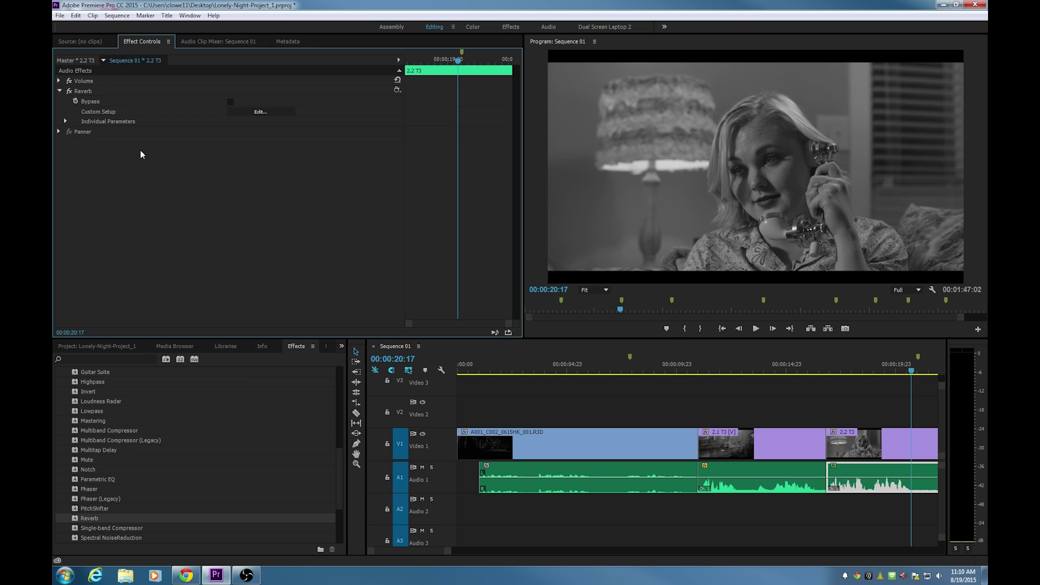
click(100, 90)
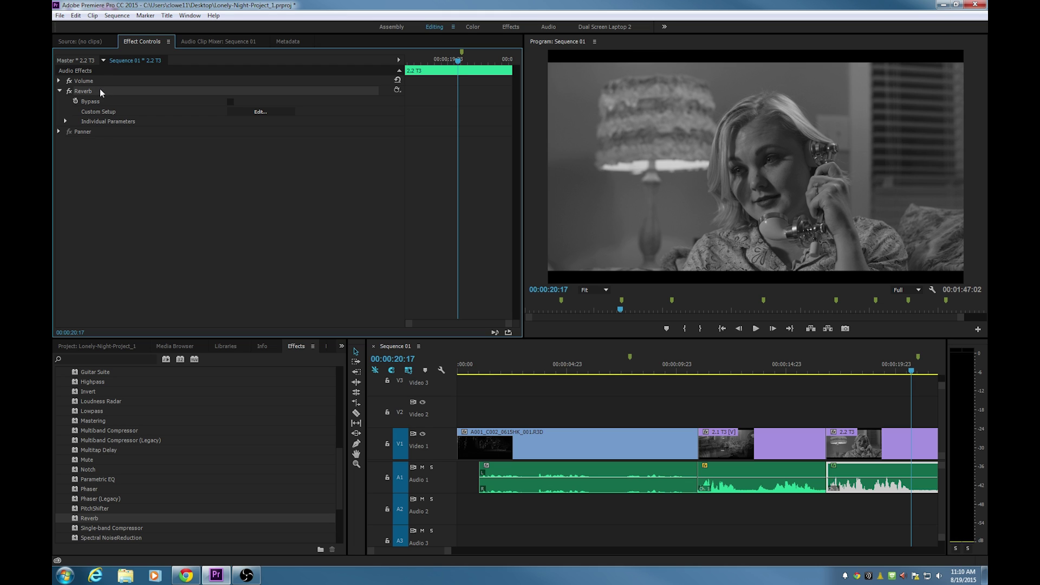
click(398, 91)
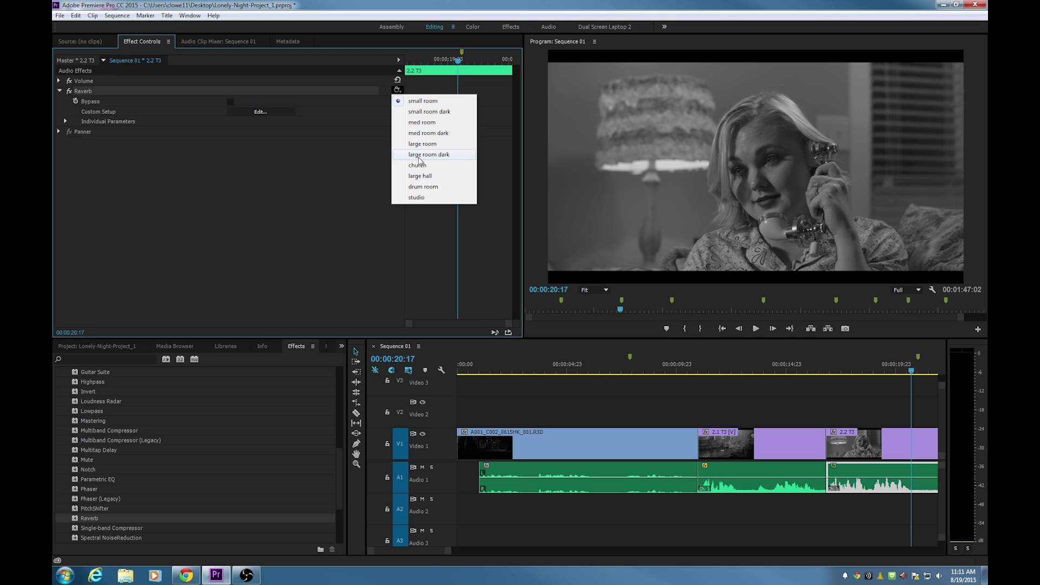
click(231, 143)
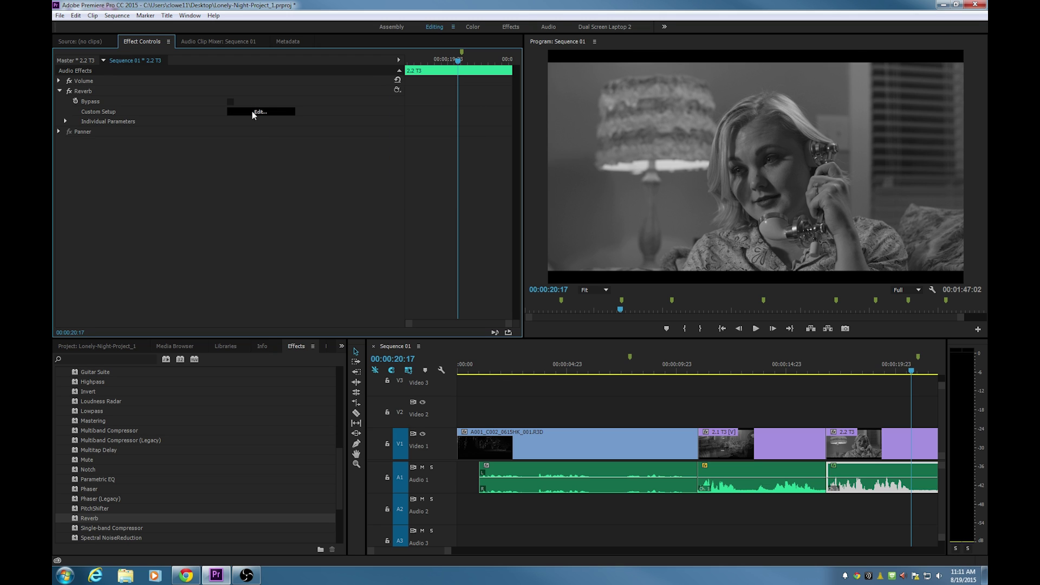
click(66, 122)
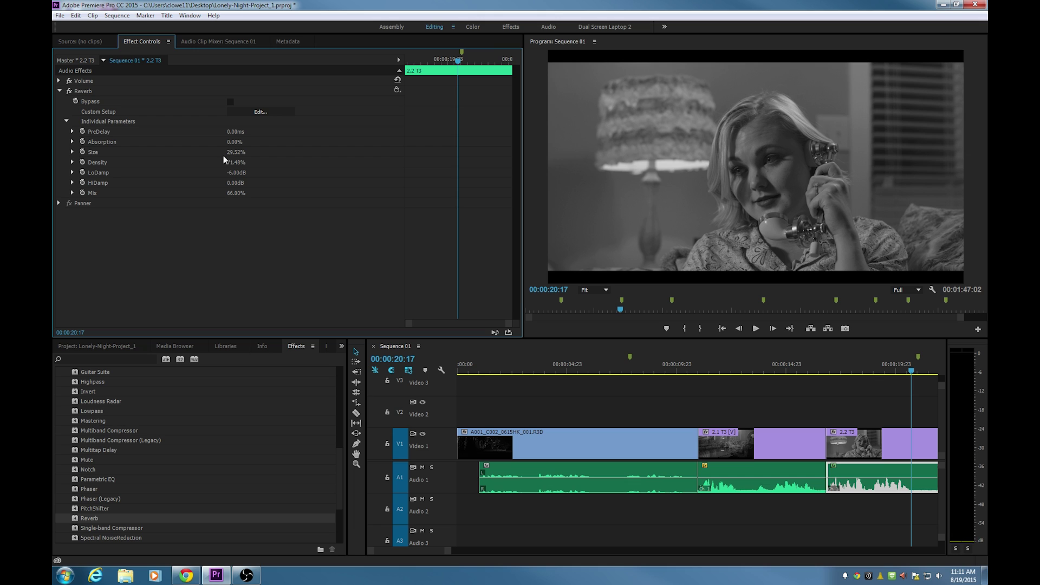
Apply the large hall Reverb preset and play back from about 17:05 to hear it.
click(397, 89)
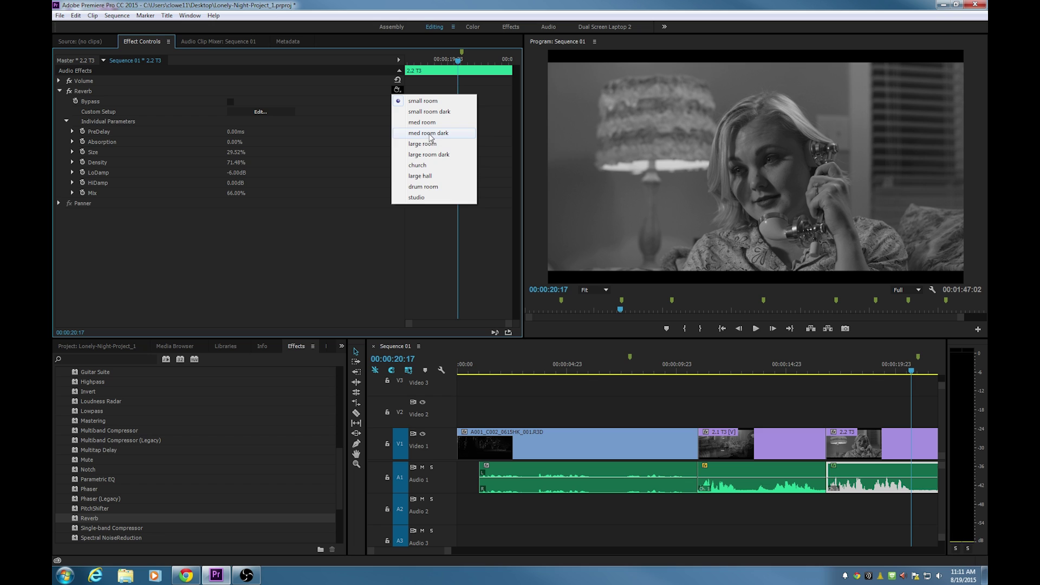
click(433, 176)
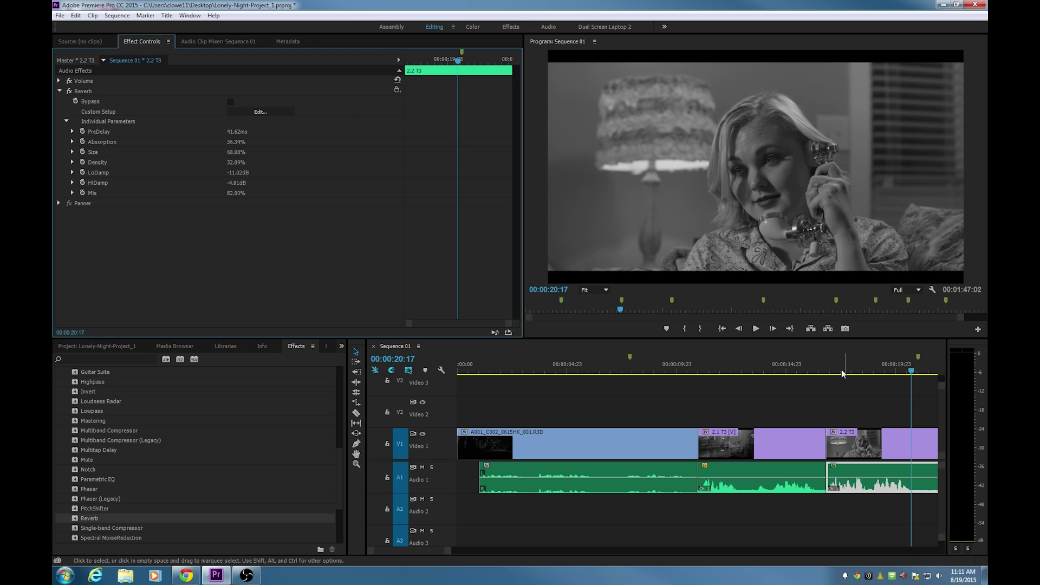
click(861, 372)
drag(861, 371, 829, 372)
key(space)
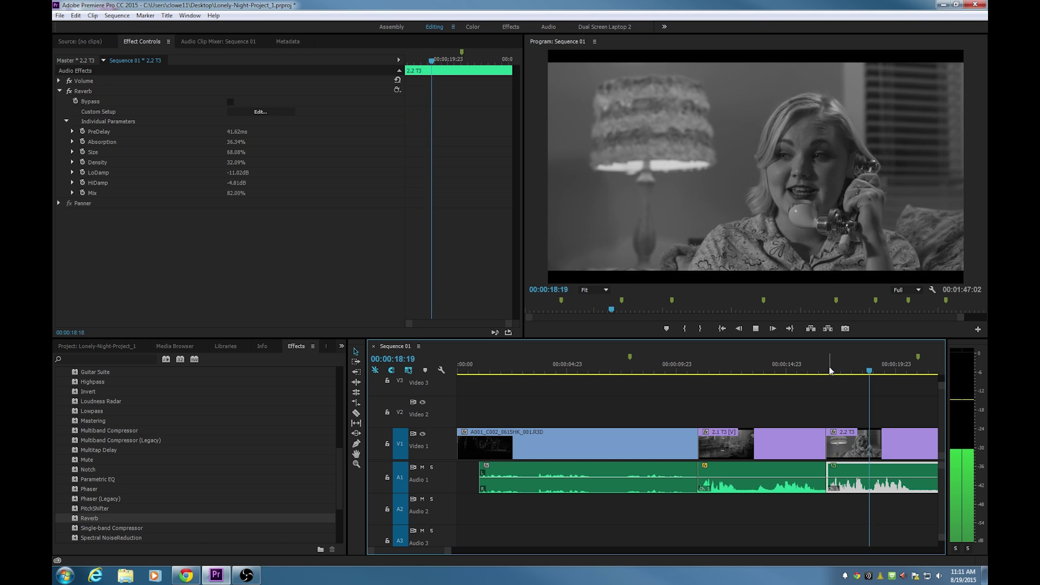
key(space)
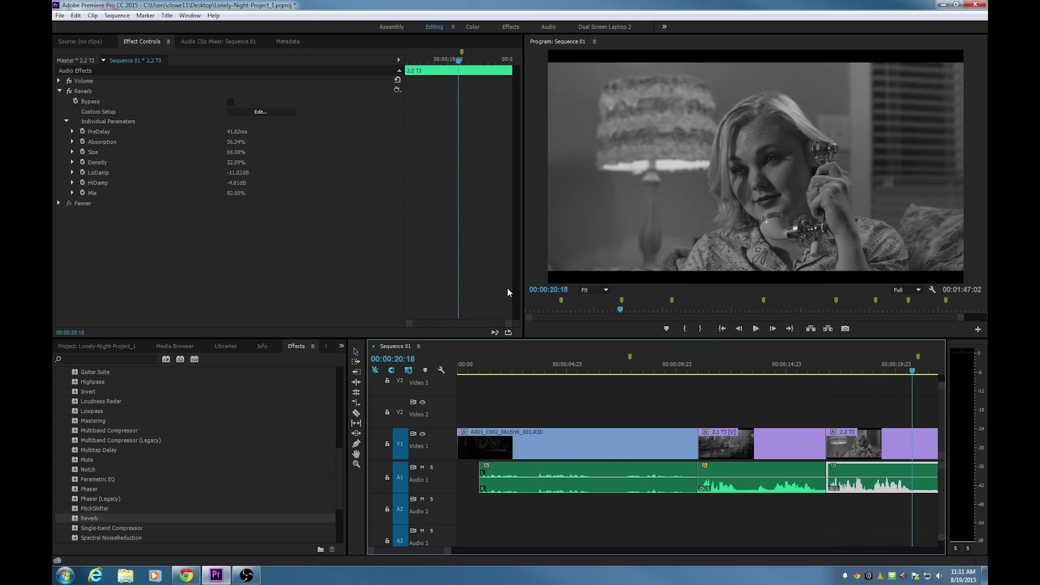
click(262, 113)
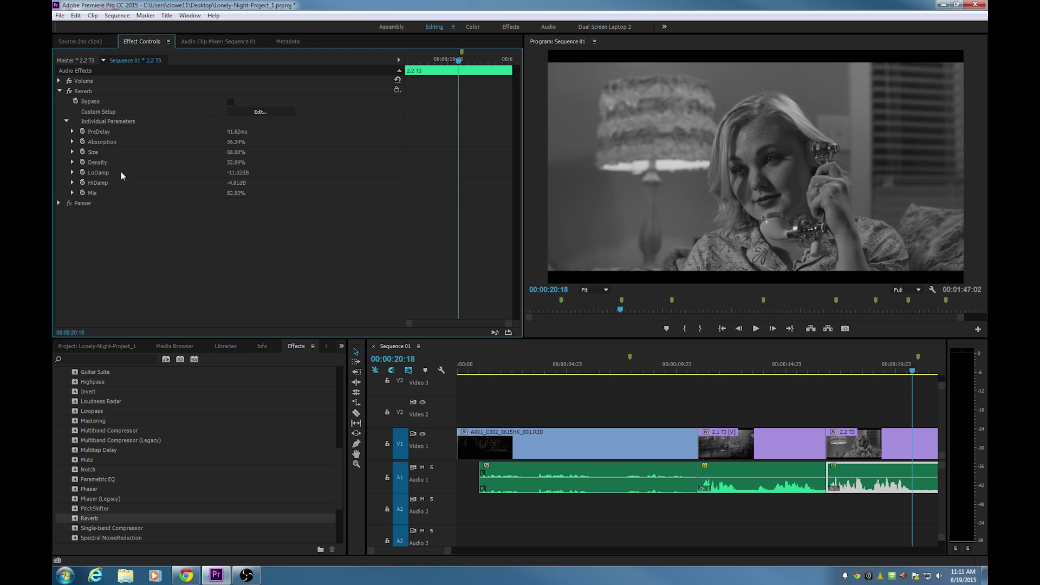
In the Reverb editor, raise Pre Delay to 53.12 ms, set Density to 36.09% and lower Mix.
click(259, 114)
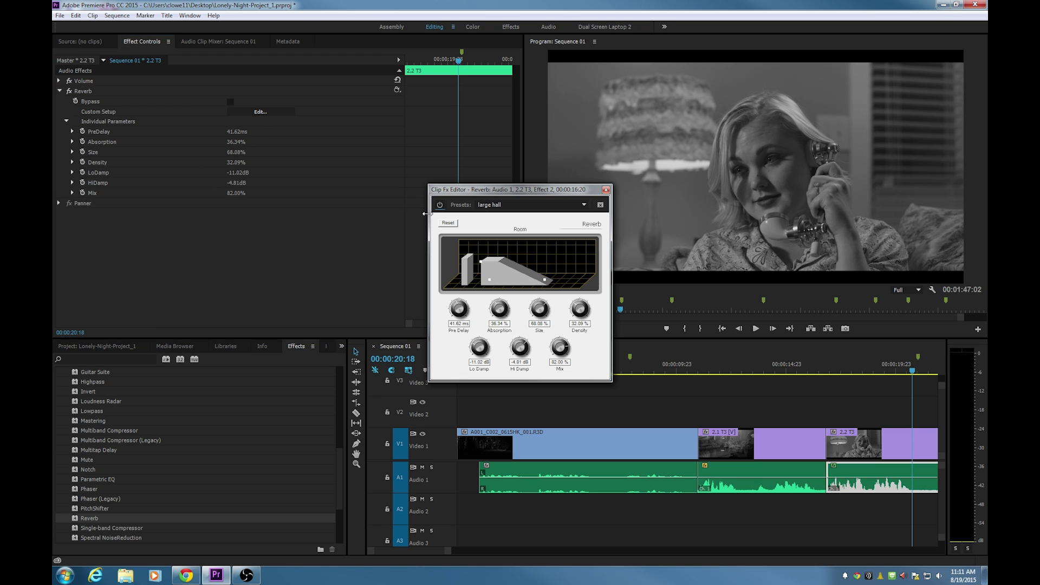
drag(480, 180, 375, 139)
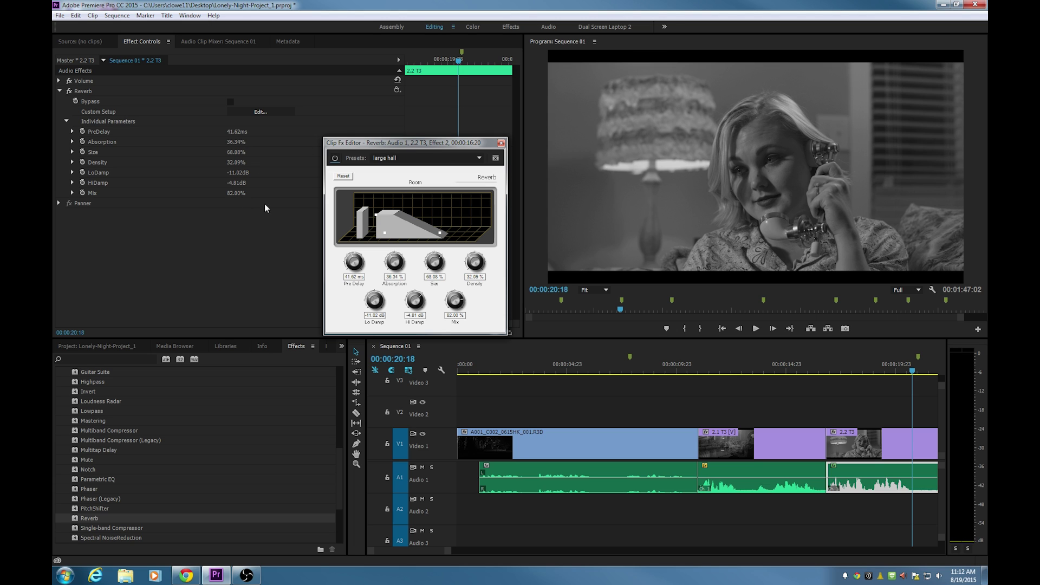
mouse_move(360, 266)
mouse_down()
mouse_move(387, 266)
mouse_move(375, 263)
mouse_up()
drag(477, 264, 481, 261)
drag(452, 299, 447, 300)
Lower the Reverb Mix to 64%, close the editor and play back from about 18:00.
click(501, 142)
click(447, 62)
drag(448, 62, 414, 62)
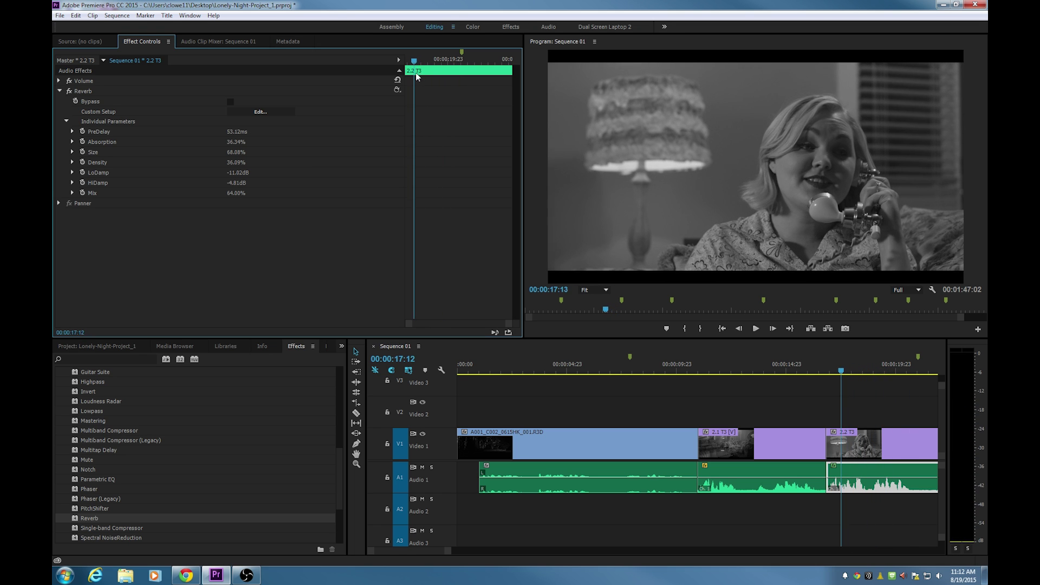
key(space)
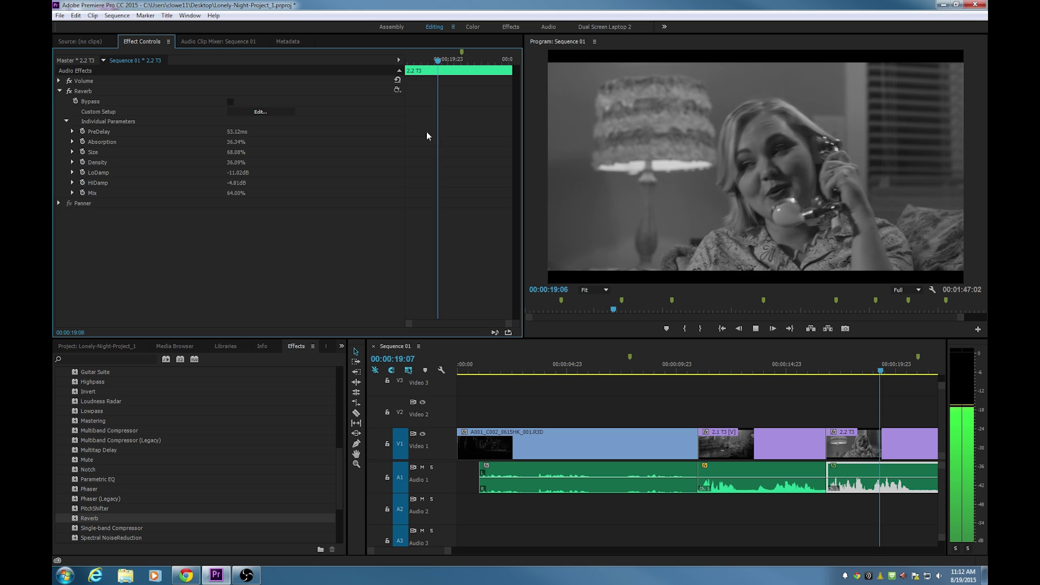
key(space)
Apply the med room Reverb preset, play clip 2.2 T3 from its start, then zoom out the sequence.
click(398, 89)
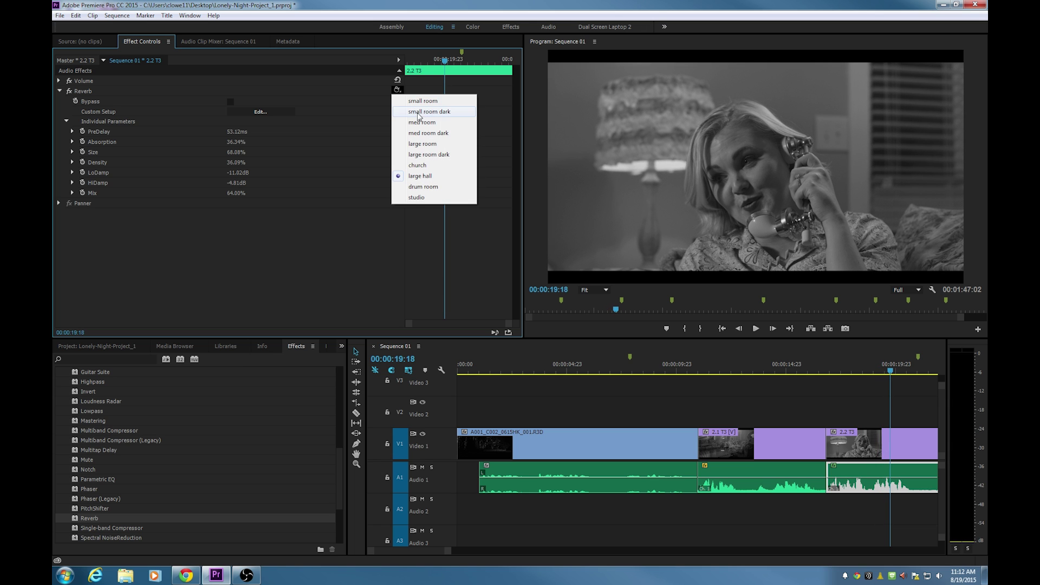
click(423, 122)
drag(845, 370, 827, 371)
key(space)
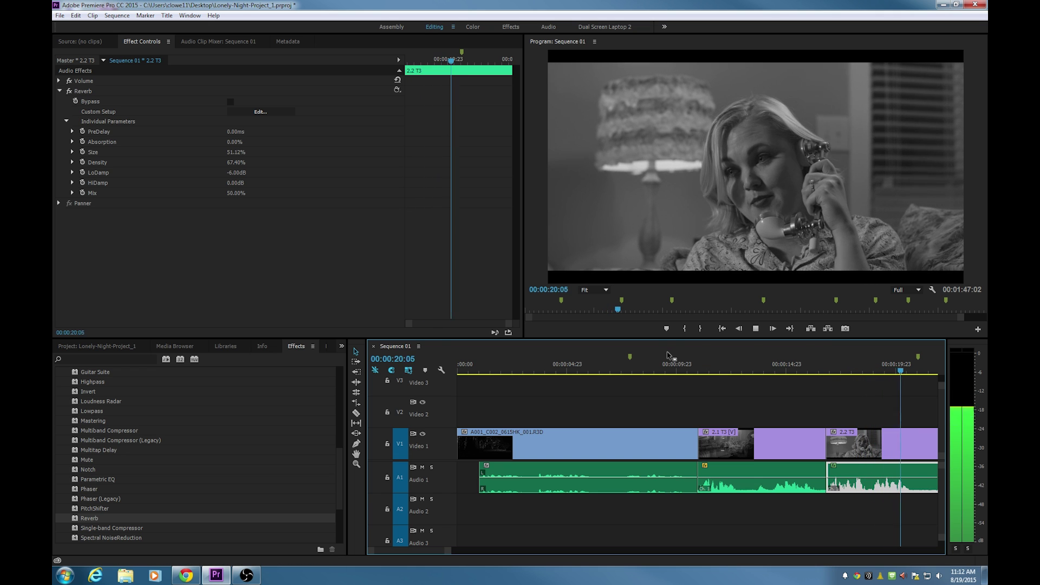
key(space)
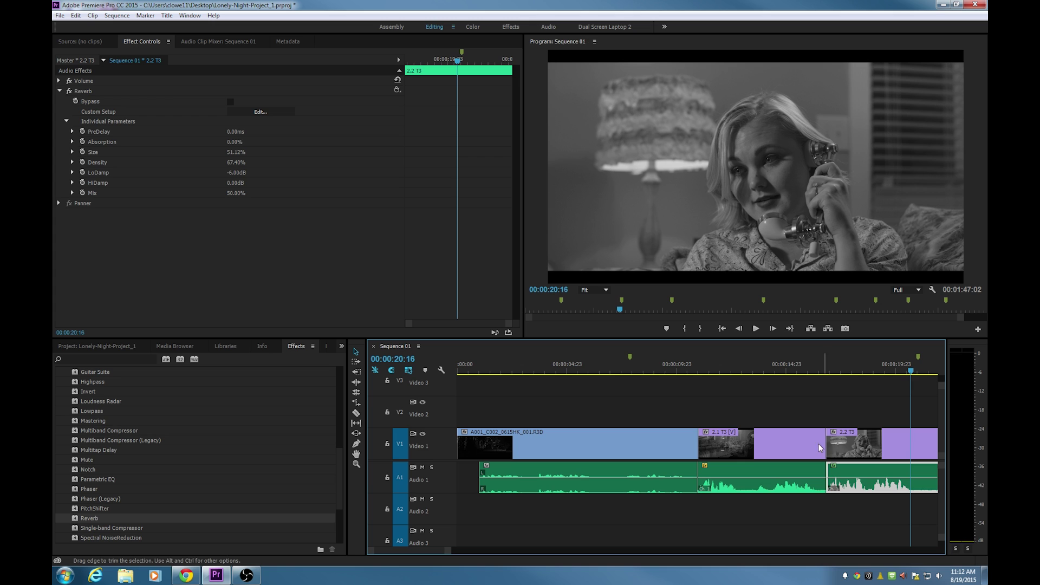
key(backslash)
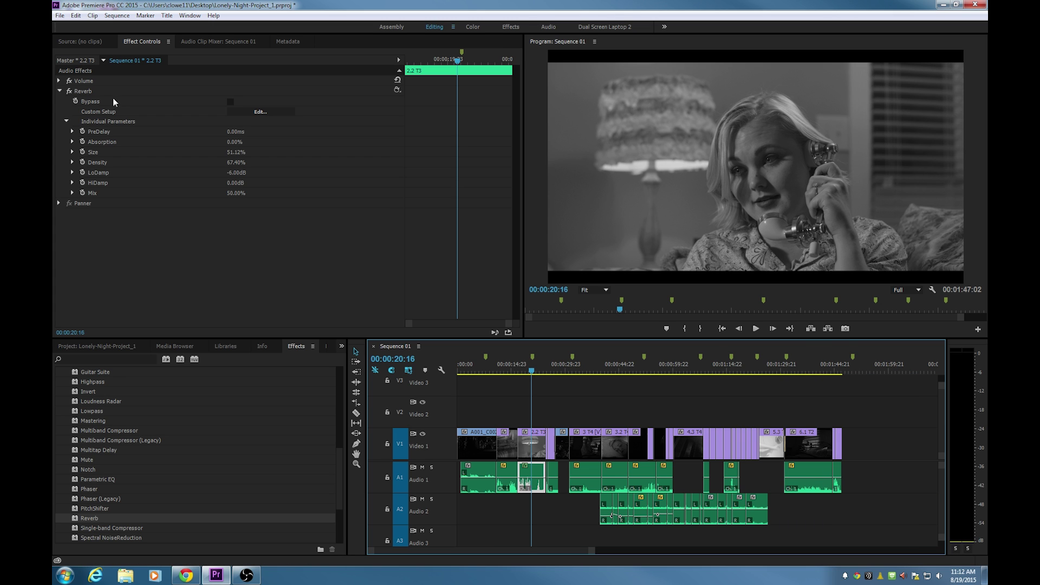
Turn off Reverb on clip 2.2 T3 and delete it, leaving Volume and Panner.
click(68, 91)
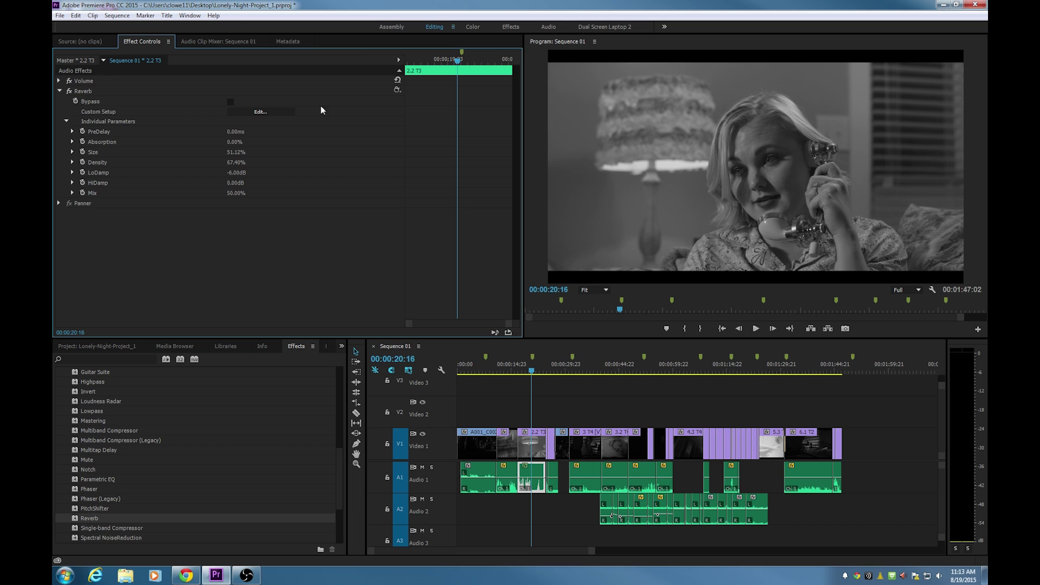
click(111, 91)
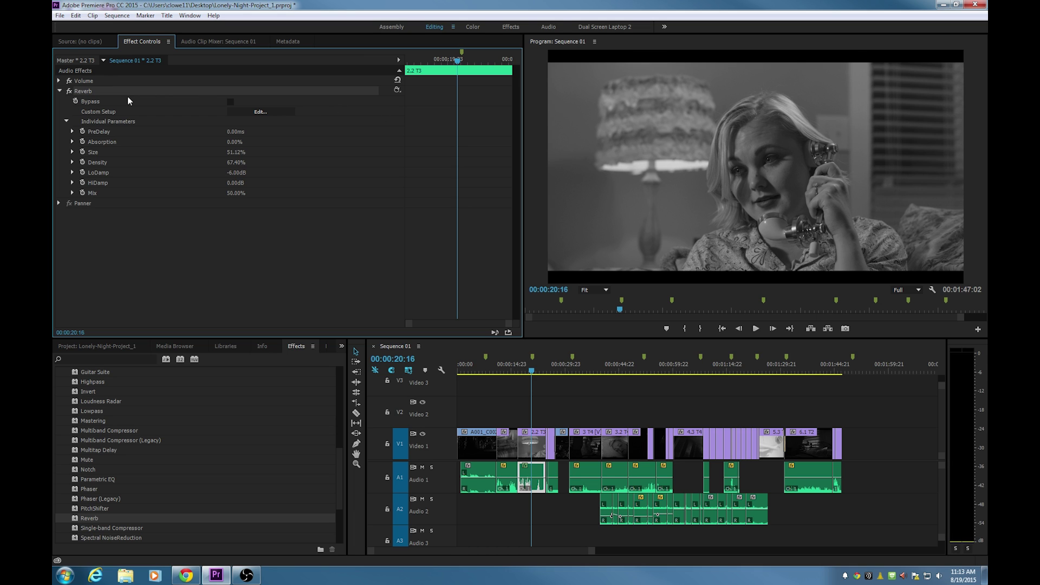
key(Delete)
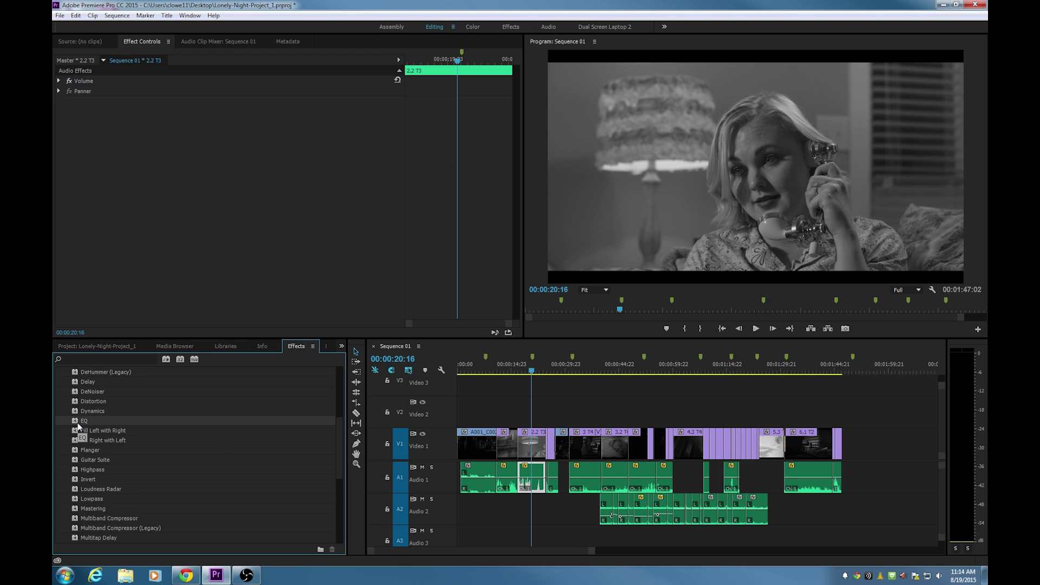
Add EQ to clip 2.2 T3, select it in Effect Controls and show its preset list.
drag(77, 423, 530, 478)
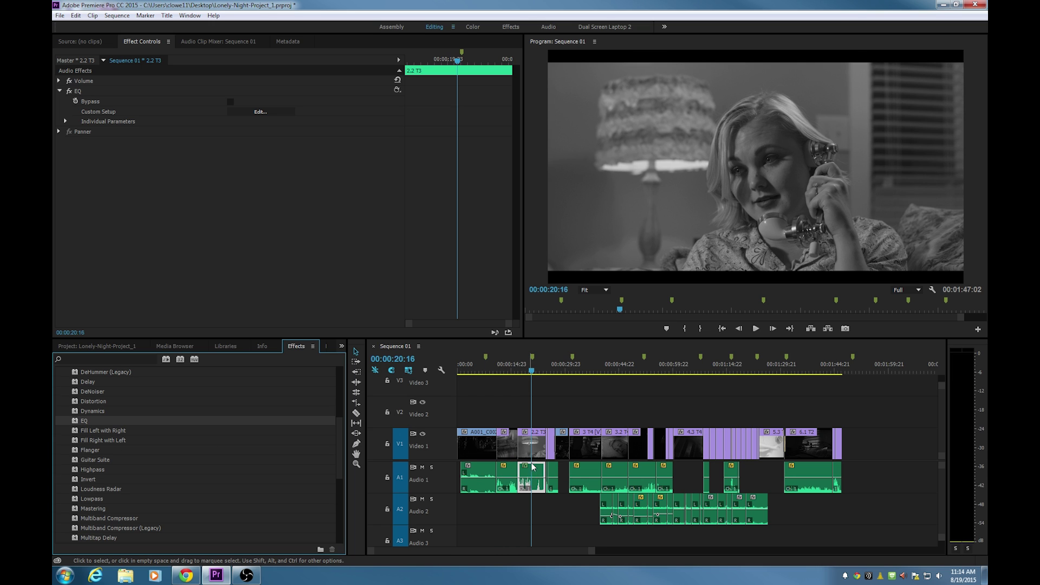
click(80, 92)
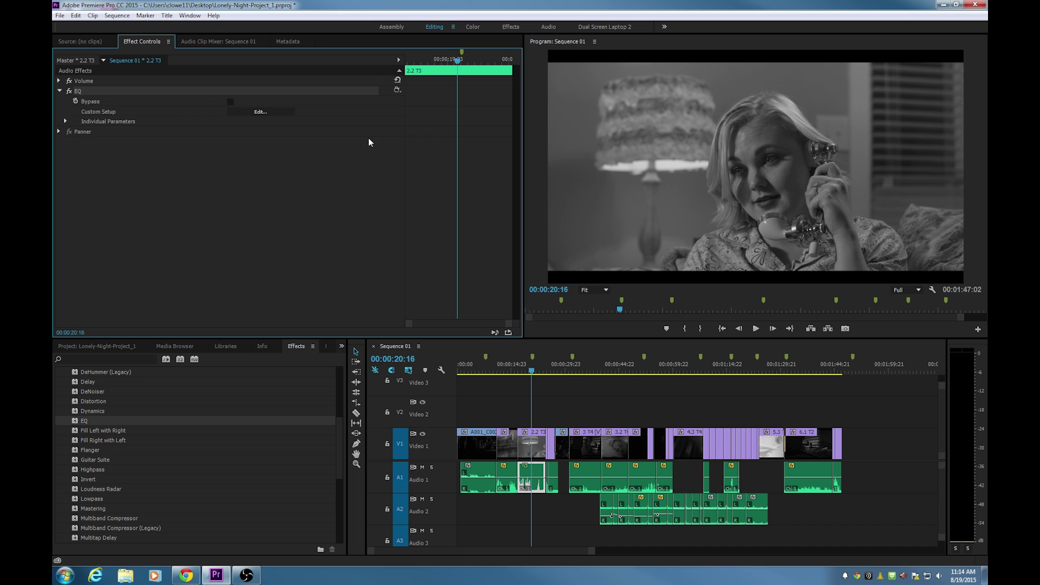
click(397, 91)
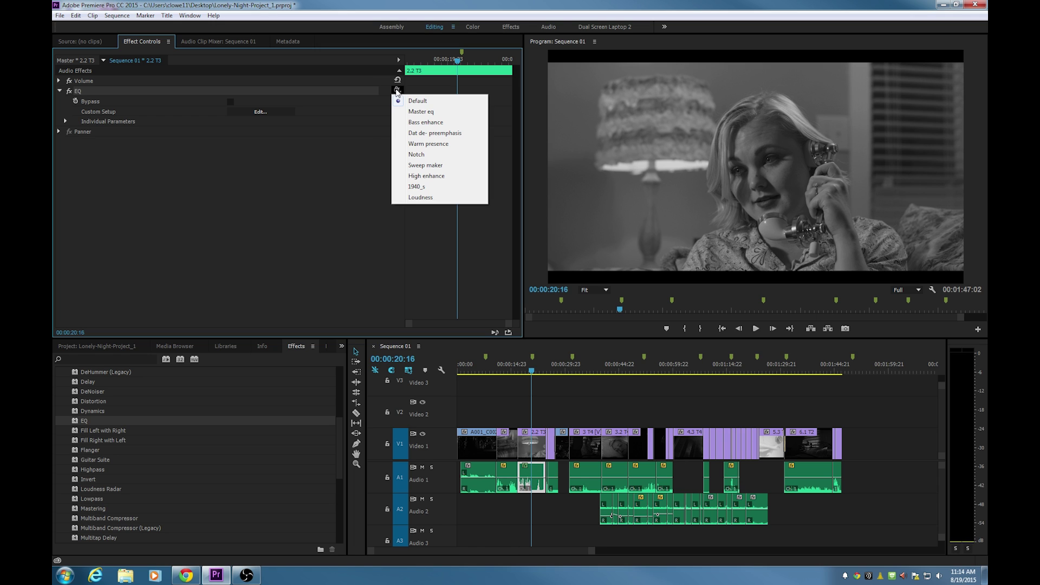
Apply the Bass enhance EQ preset and play back from about 17 seconds.
click(434, 123)
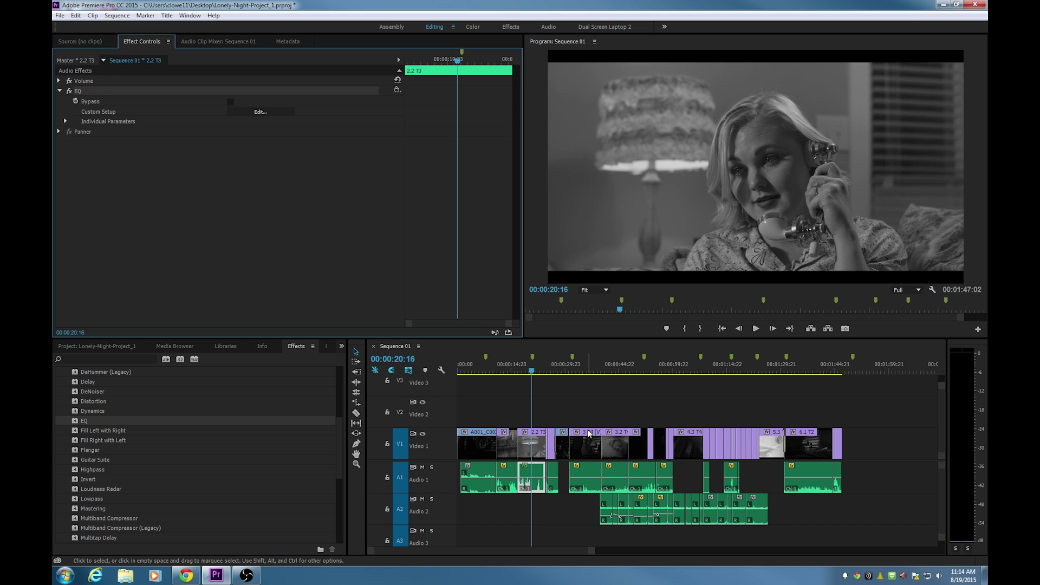
click(525, 371)
key(space)
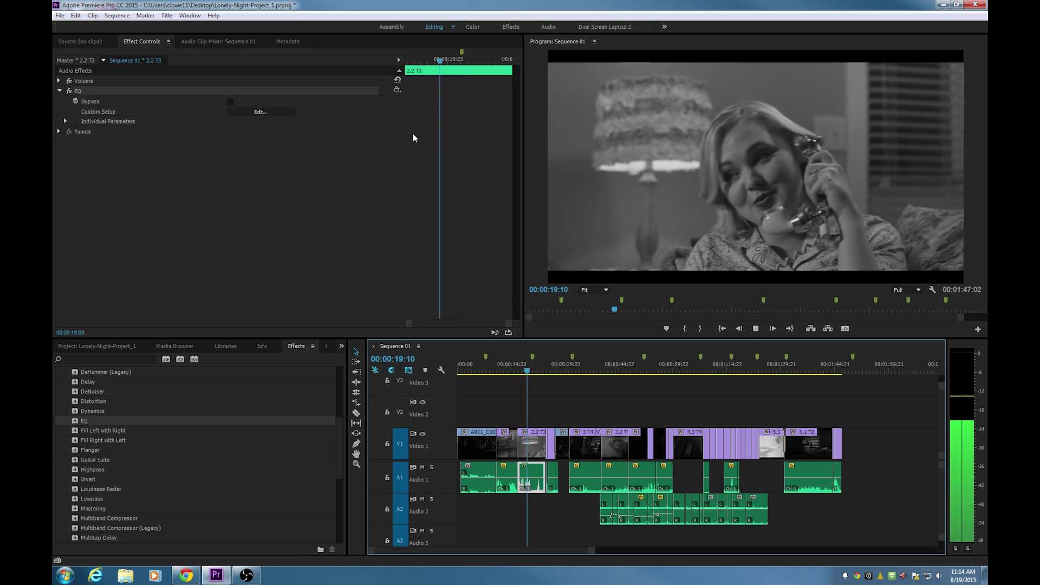
Compare against the Default EQ preset on playback, then reapply Bass enhance.
click(397, 89)
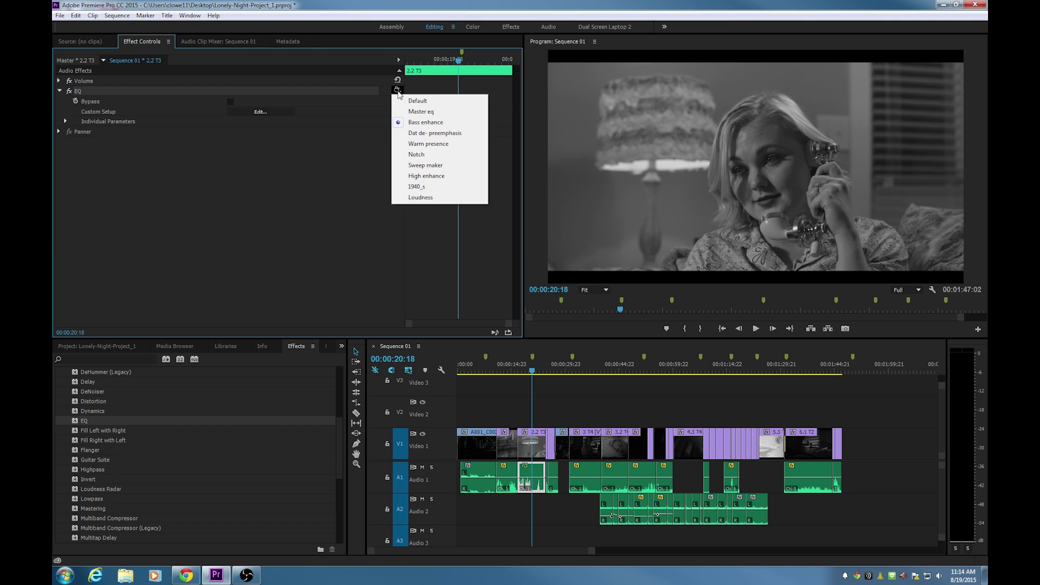
click(418, 101)
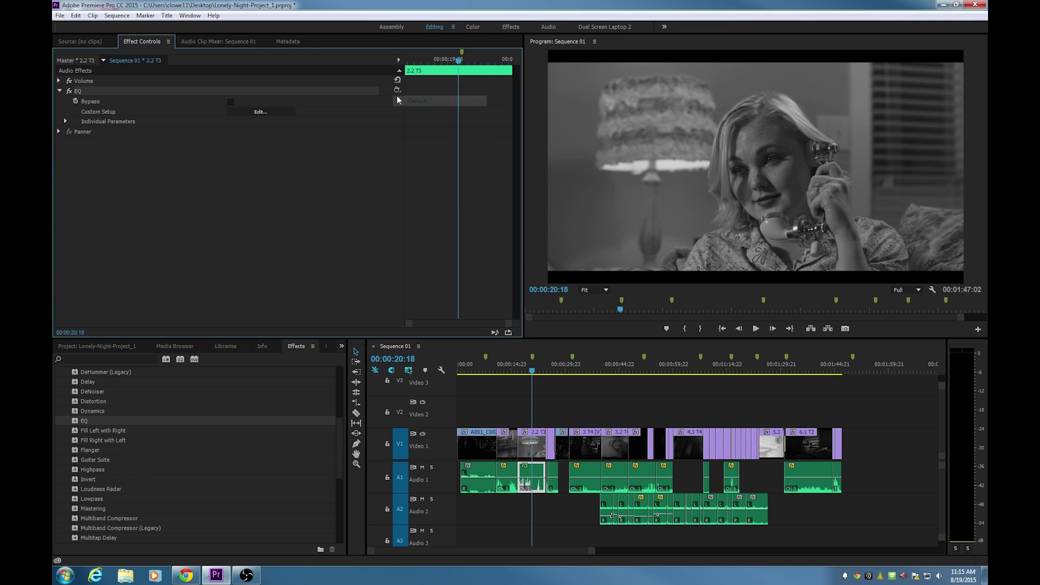
click(521, 373)
key(space)
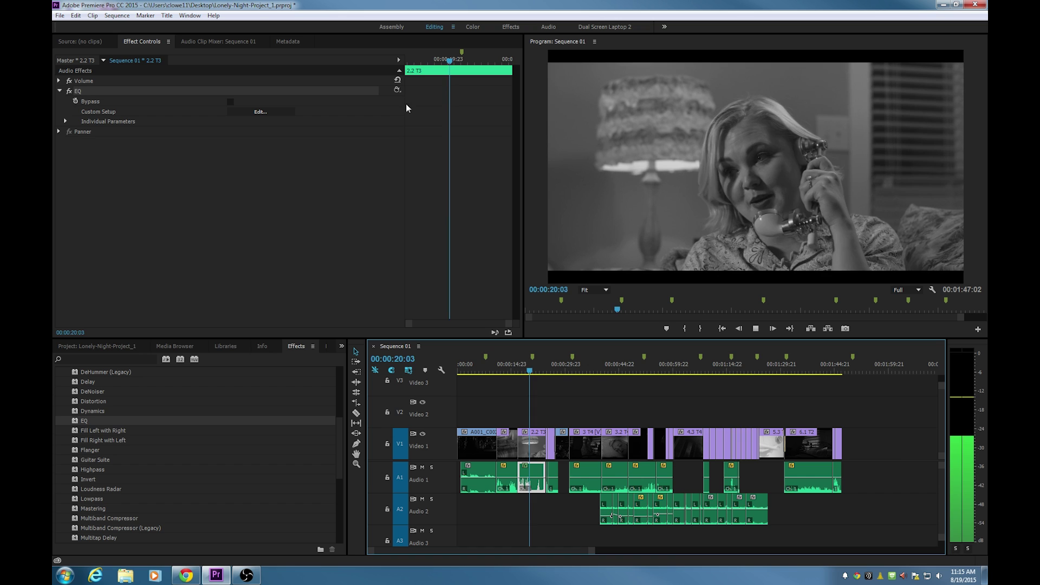
key(space)
click(398, 91)
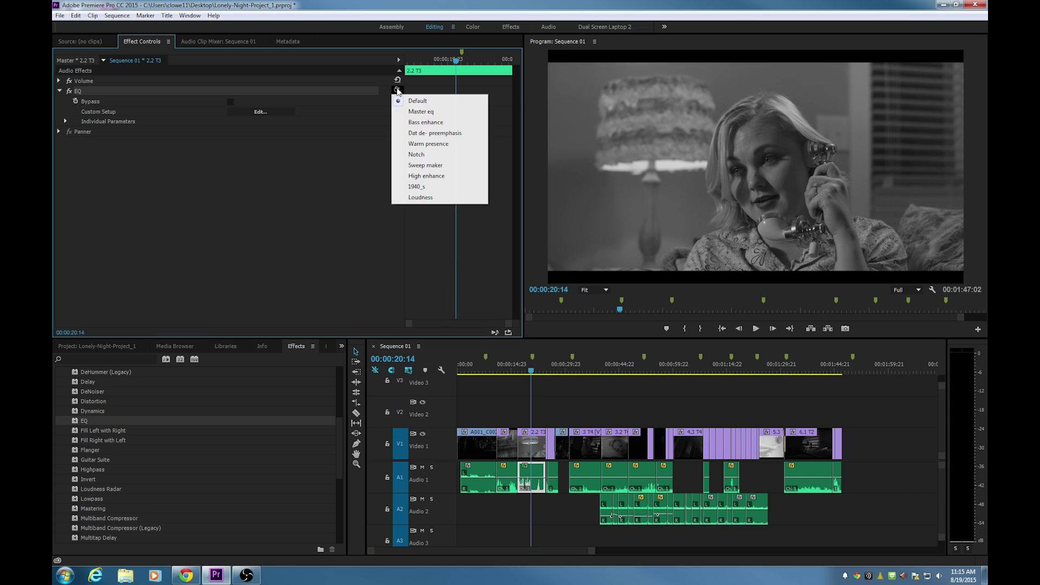
click(426, 122)
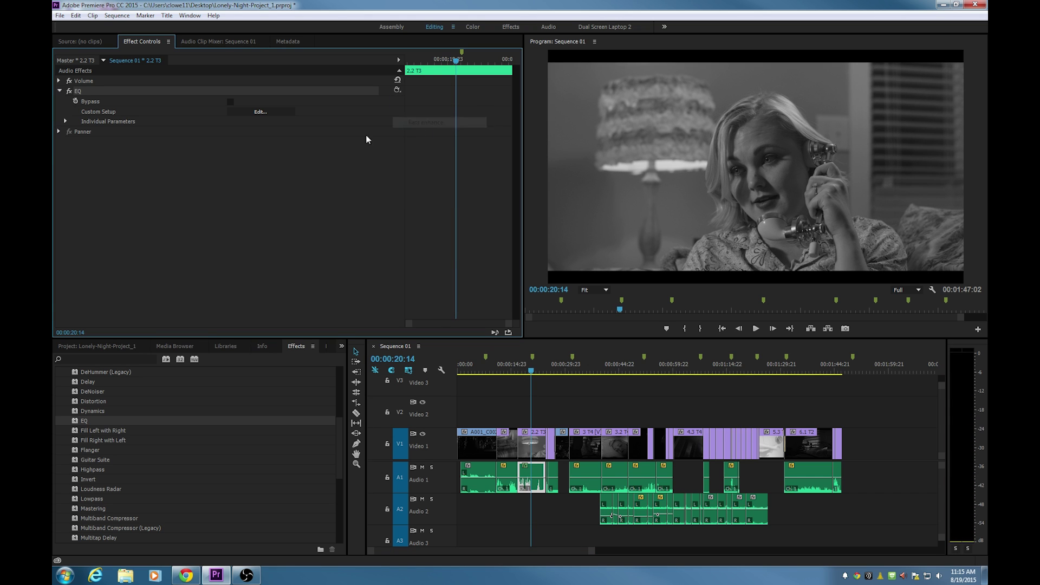
Expand the EQ's individual parameters and open the Clip Fx Editor showing the Bass enhance curve.
click(258, 111)
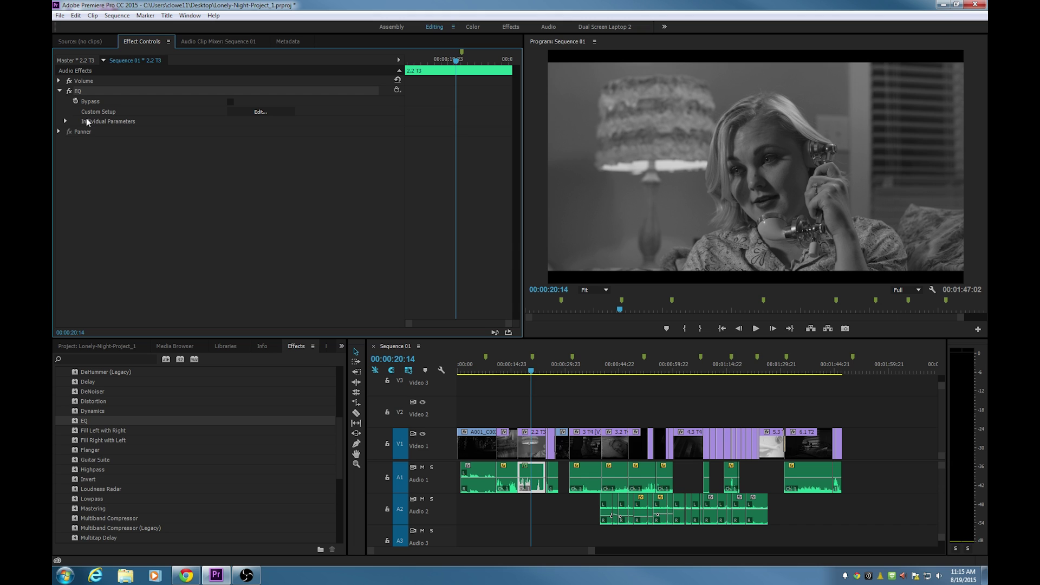
click(66, 121)
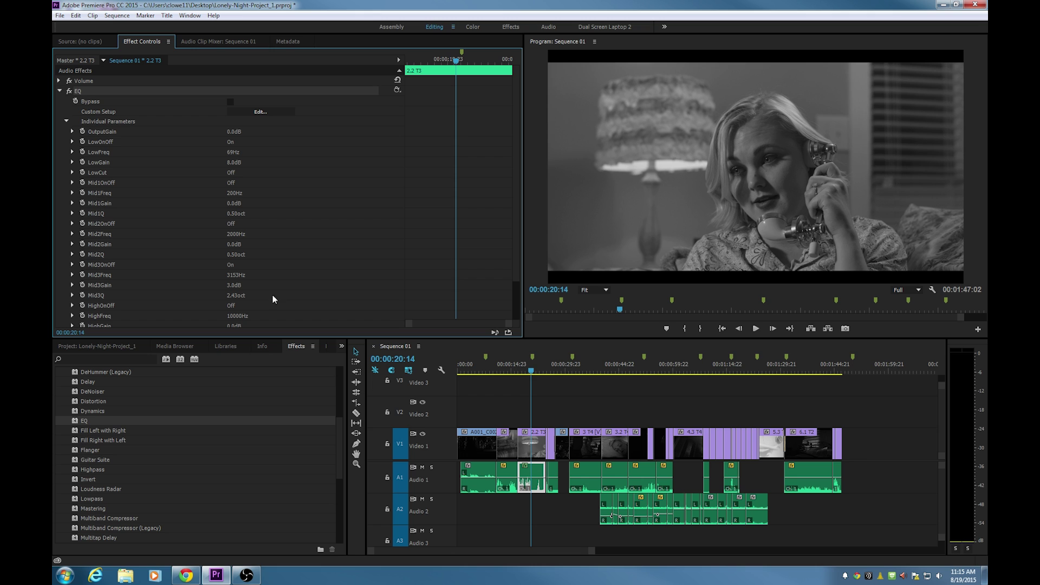
click(259, 112)
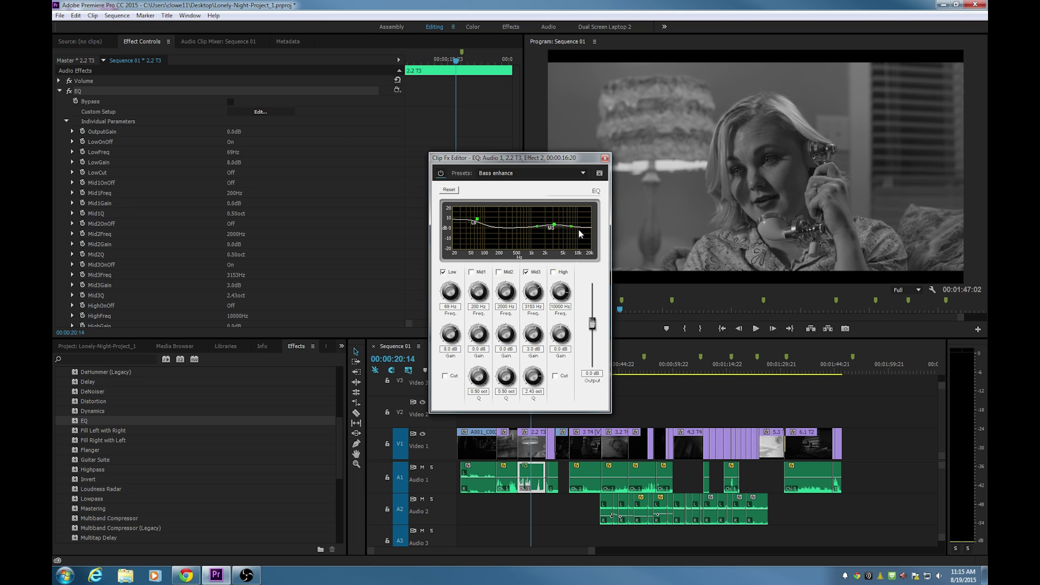
Try the Default, Bass enhance and Warm presence EQ presets on the clip.
click(397, 90)
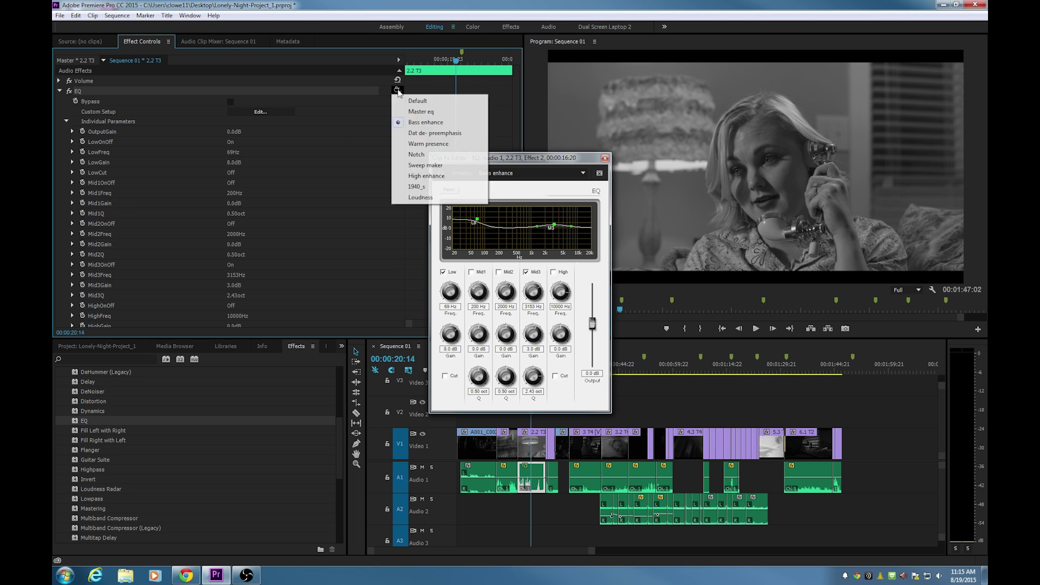
click(410, 101)
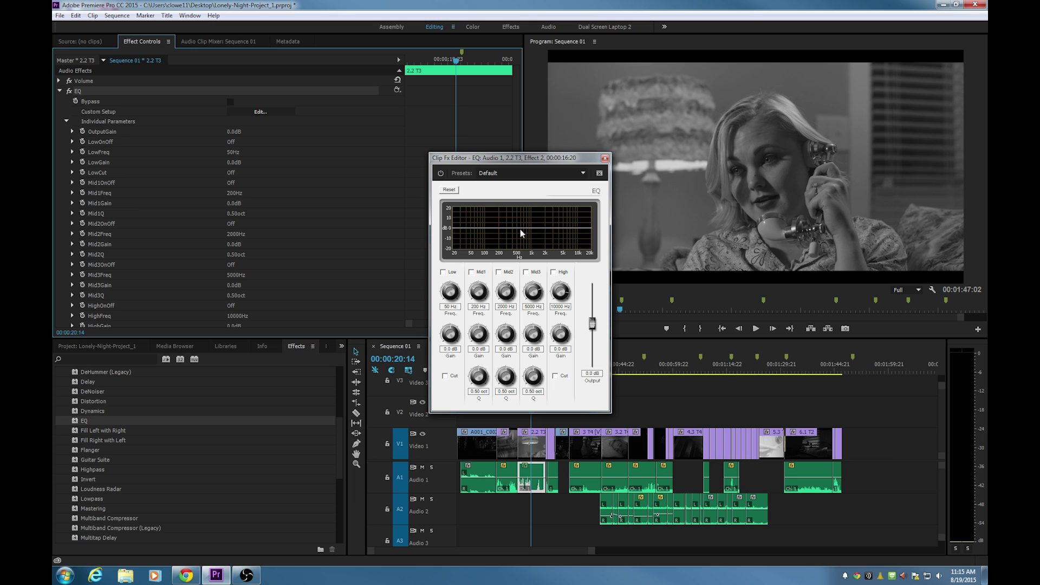
click(398, 89)
click(417, 123)
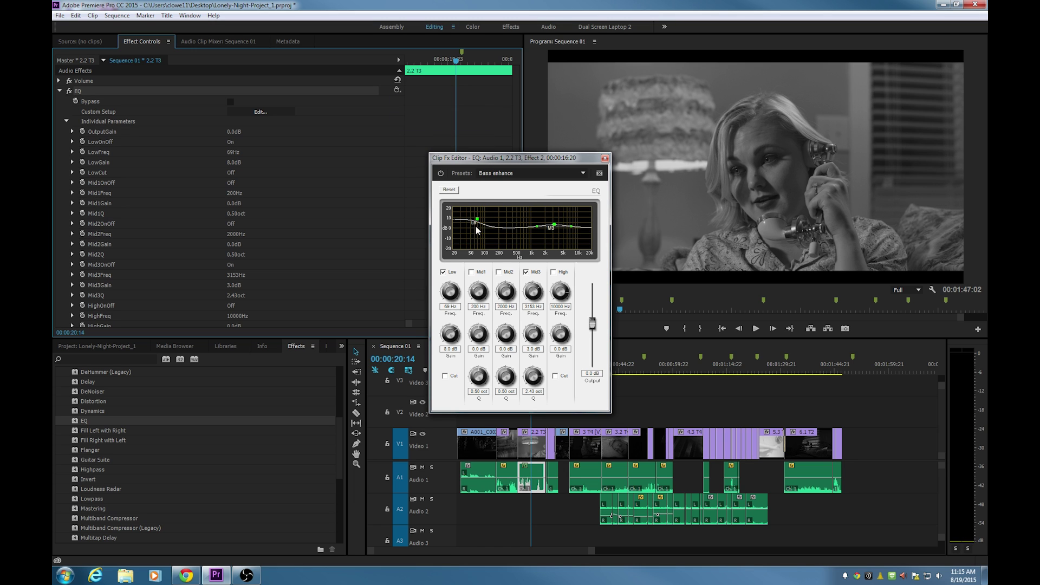
click(397, 89)
click(417, 184)
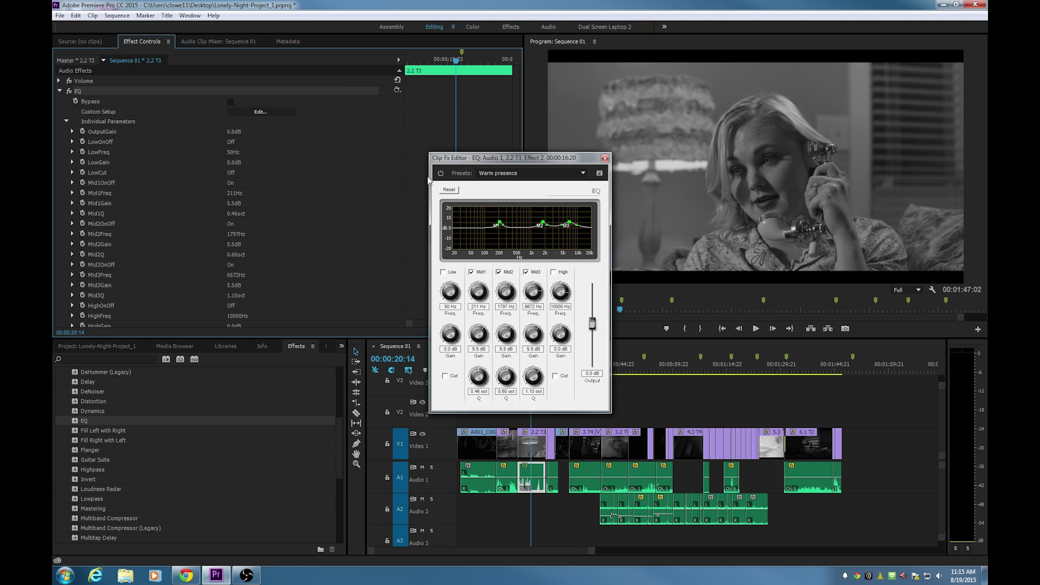
Try the Sweep maker and High enhance EQ presets, finishing on Loudness.
click(397, 89)
click(429, 159)
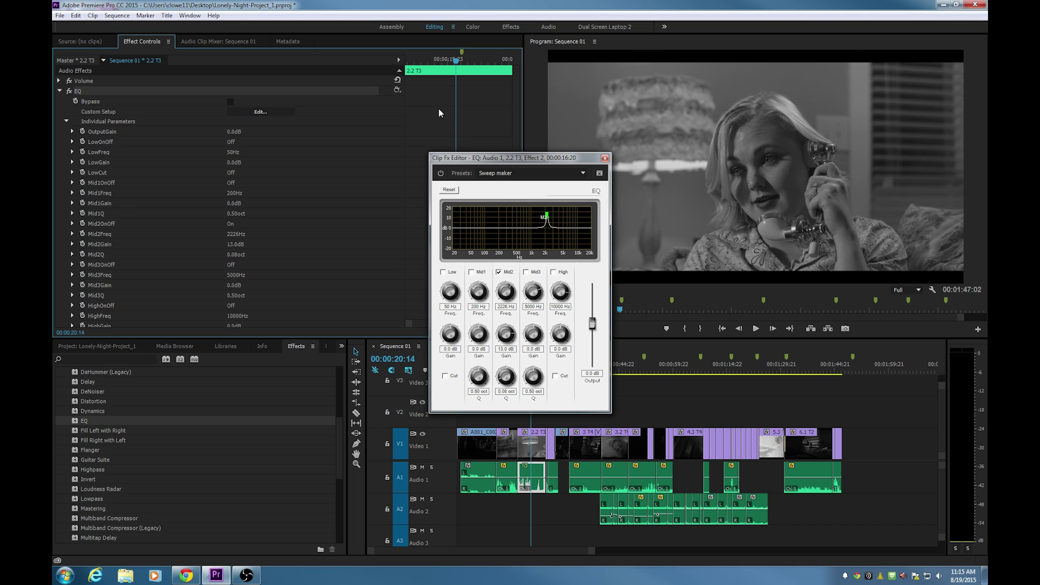
click(397, 89)
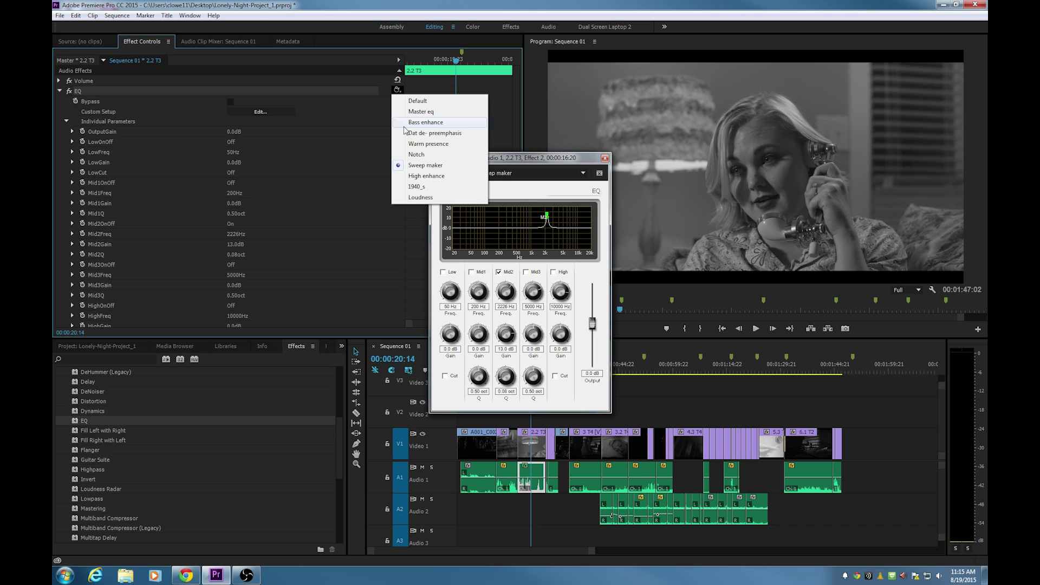
click(426, 176)
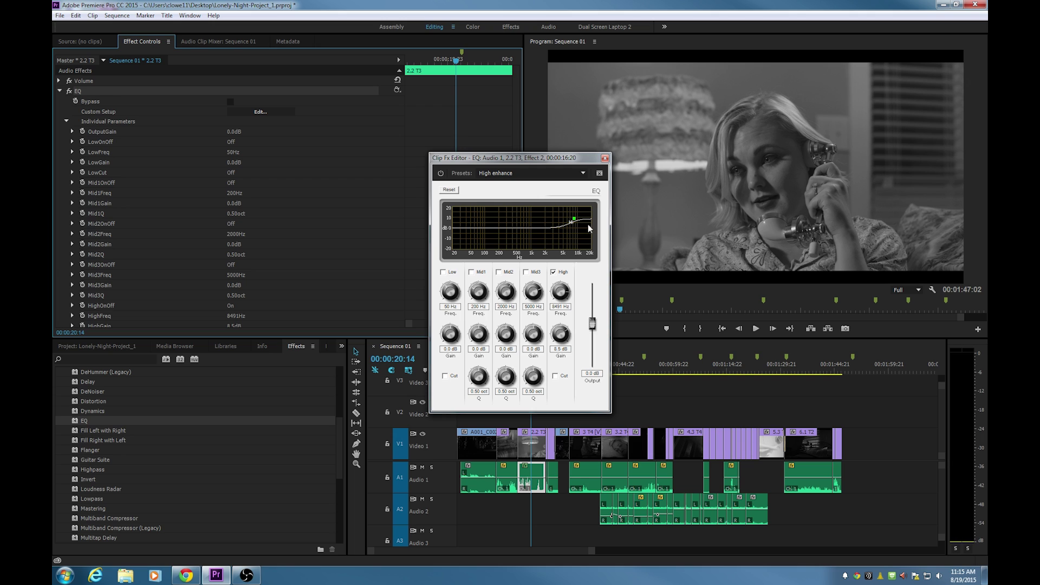
click(397, 89)
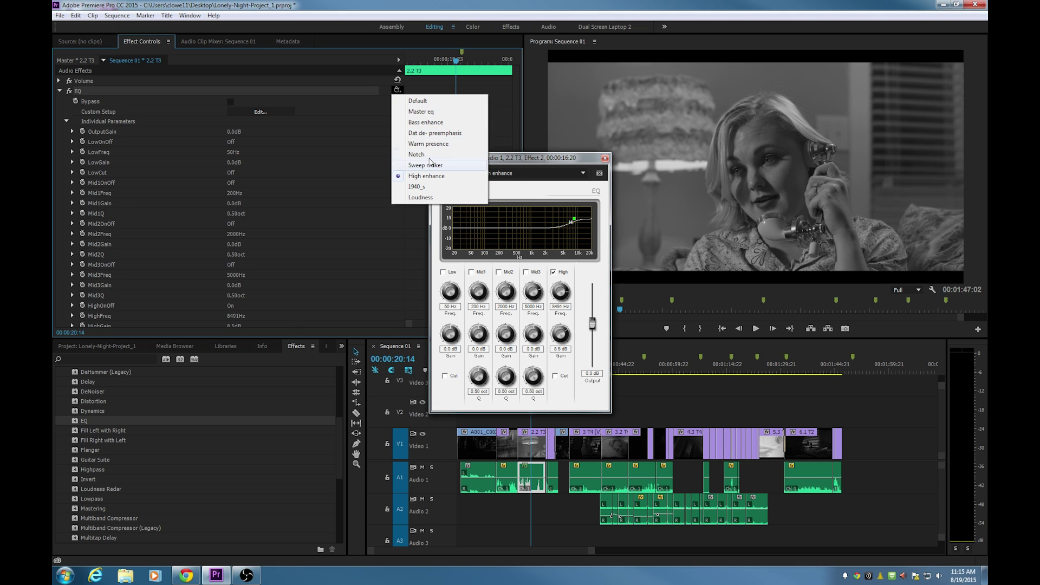
click(433, 186)
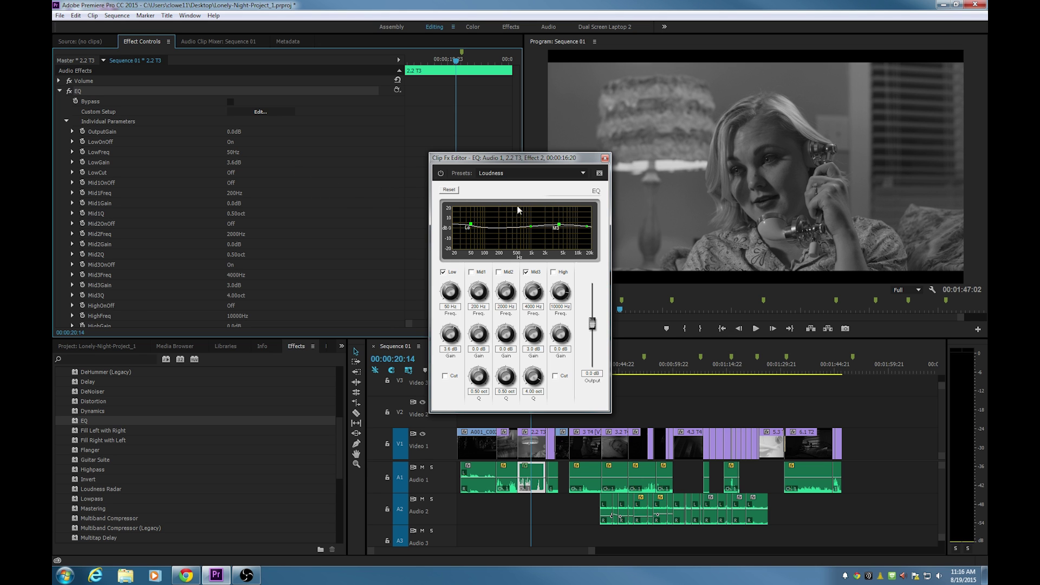
Raise the EQ Low band frequency toward 97 Hz while playing from about 00:00:17:15.
drag(510, 159, 368, 118)
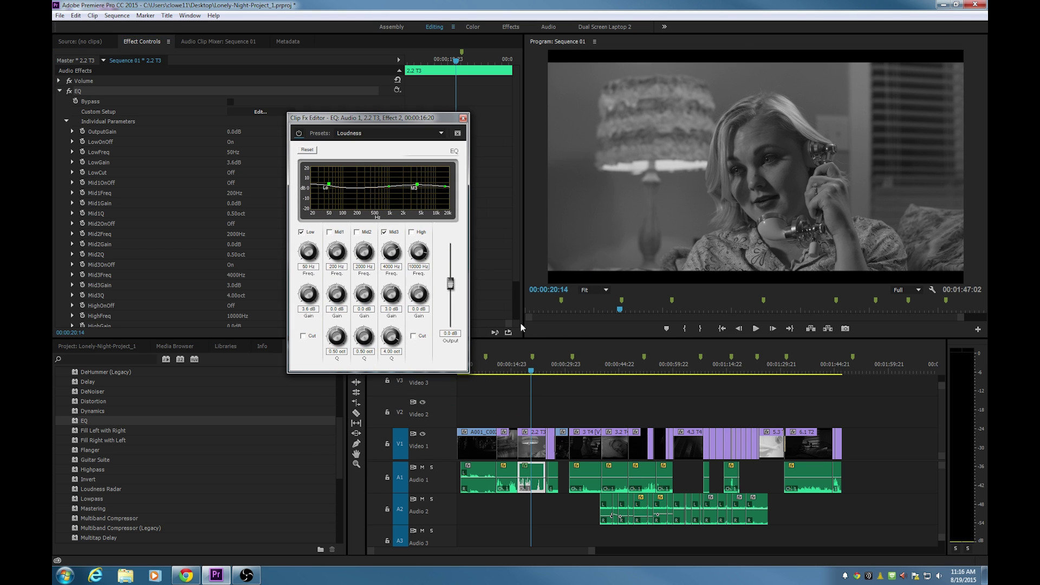
click(521, 373)
drag(521, 375, 519, 374)
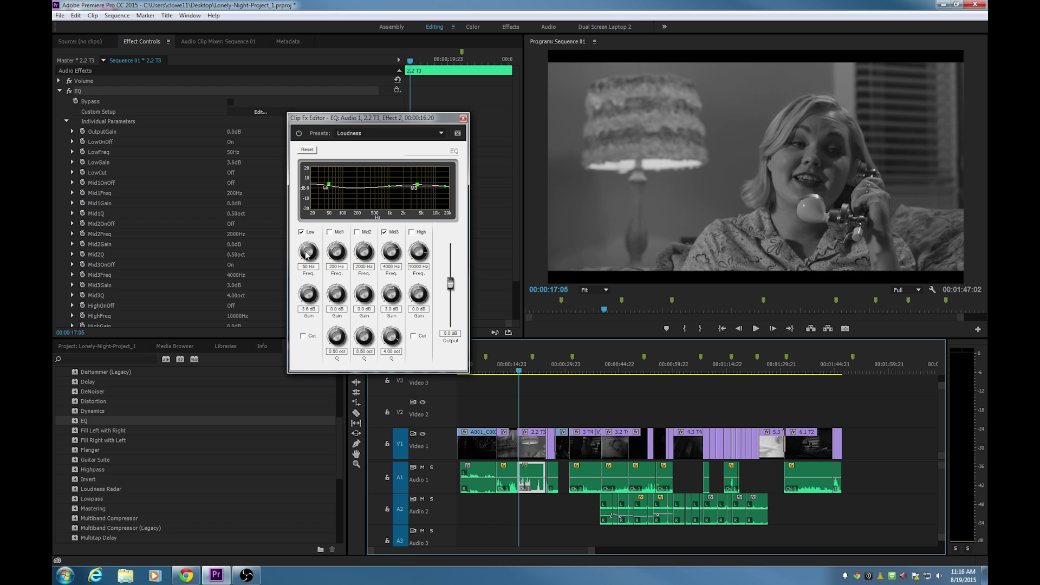
key(space)
mouse_move(304, 257)
mouse_down()
mouse_move(311, 235)
mouse_move(310, 249)
mouse_up()
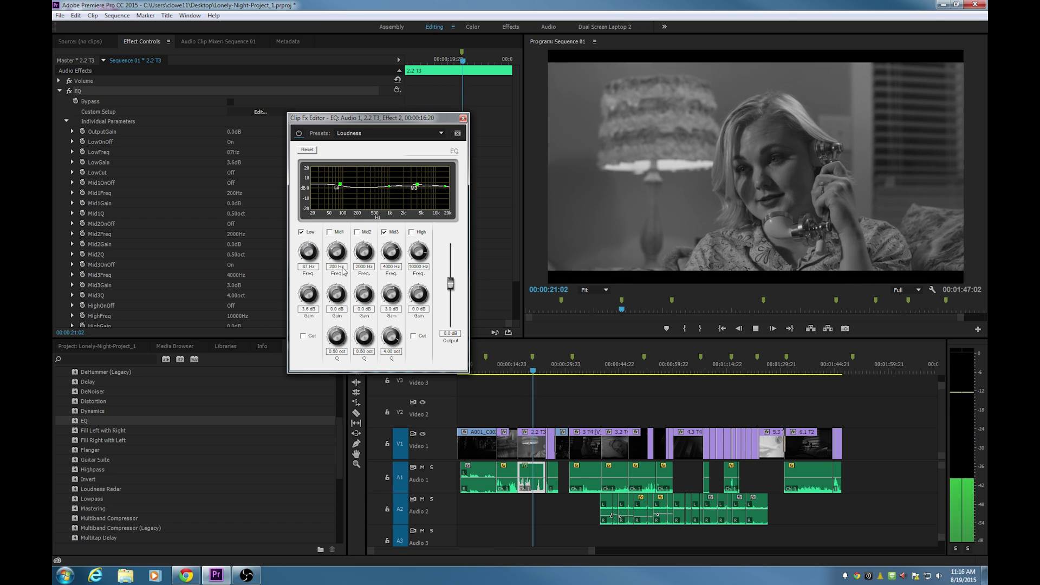
key(space)
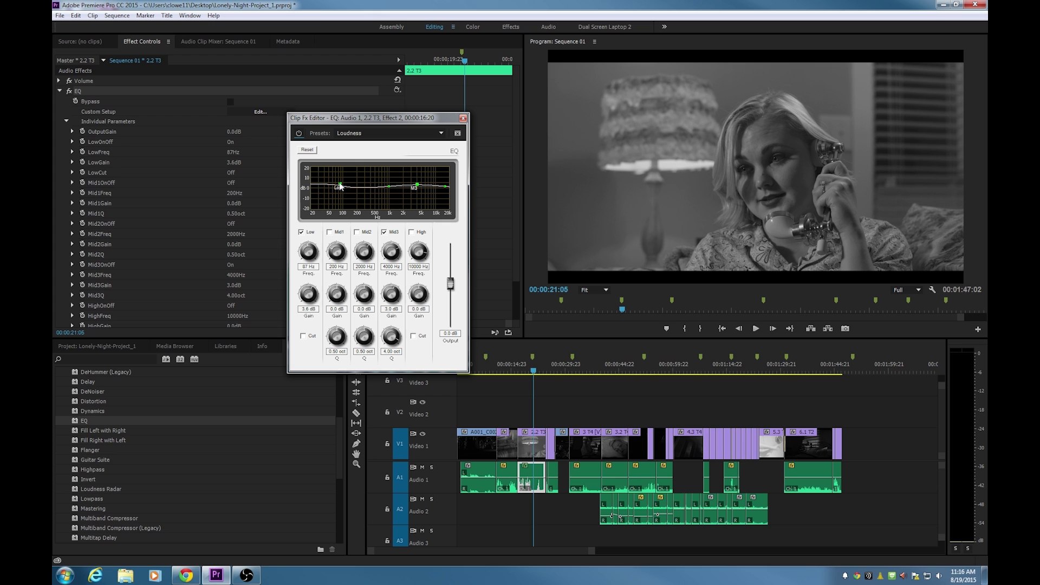
Boost the Low band gain to 19.1 dB and audition the heavier bass.
drag(340, 186, 342, 168)
click(519, 364)
key(space)
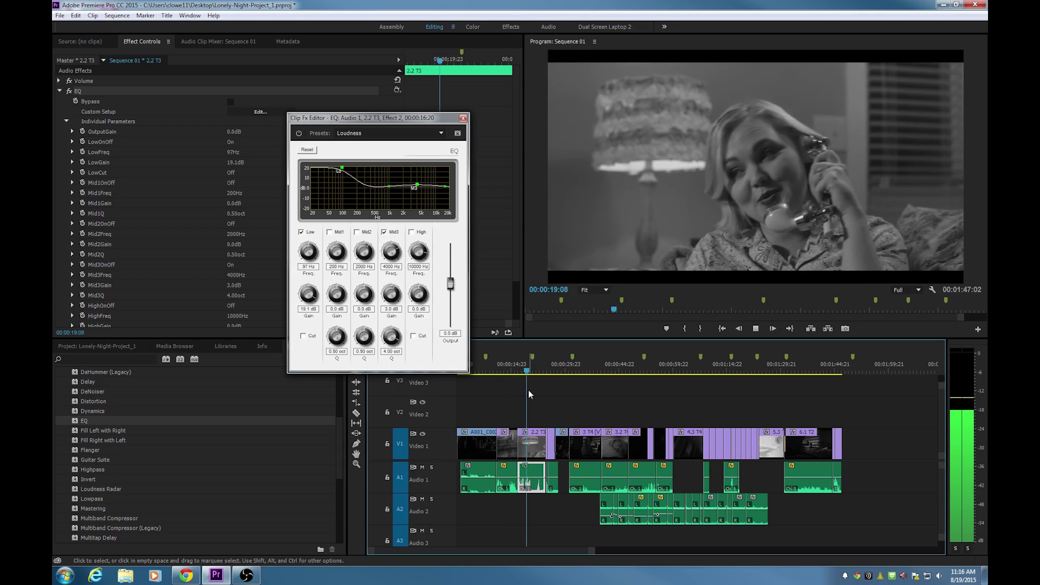
key(space)
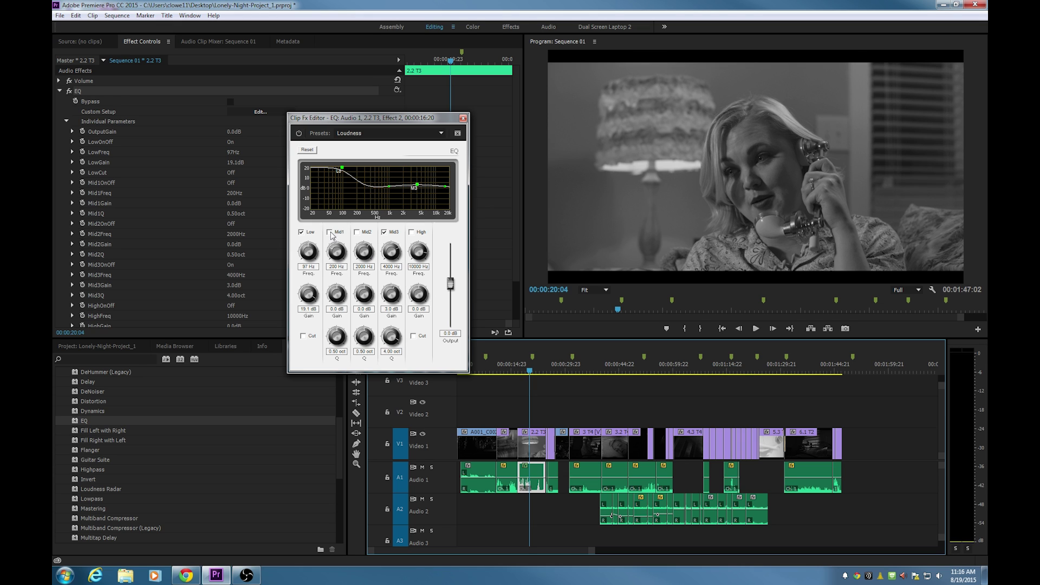
Pull the EQ Low band down to −20 dB and replay from about 00:00:16.
drag(342, 168, 373, 218)
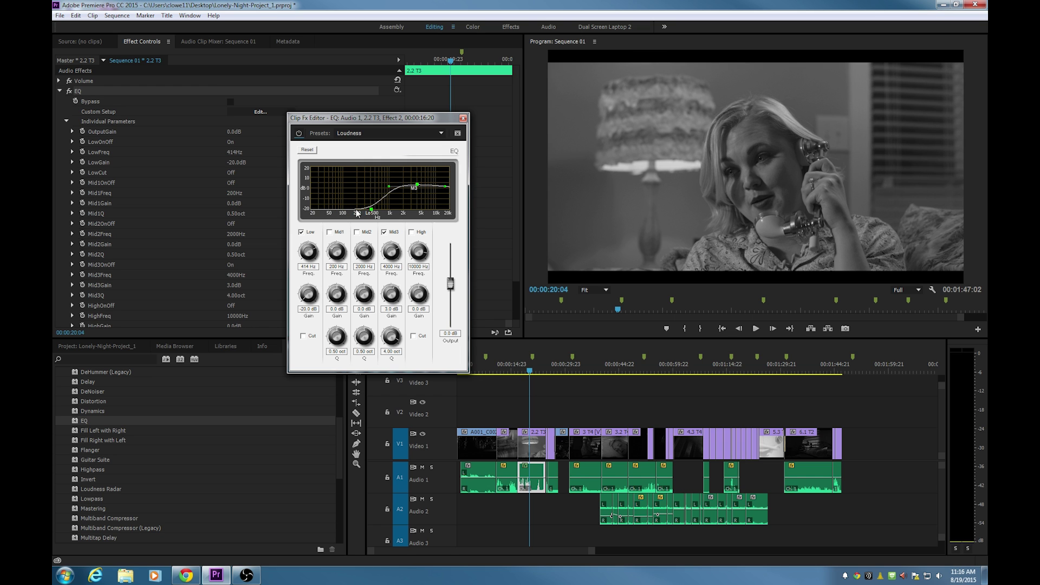
click(516, 373)
key(space)
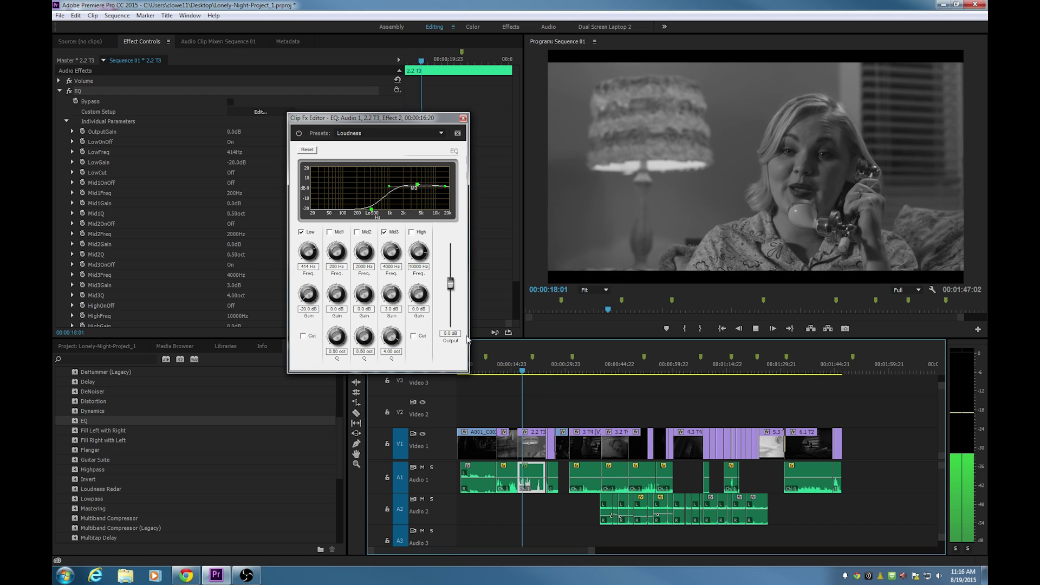
key(space)
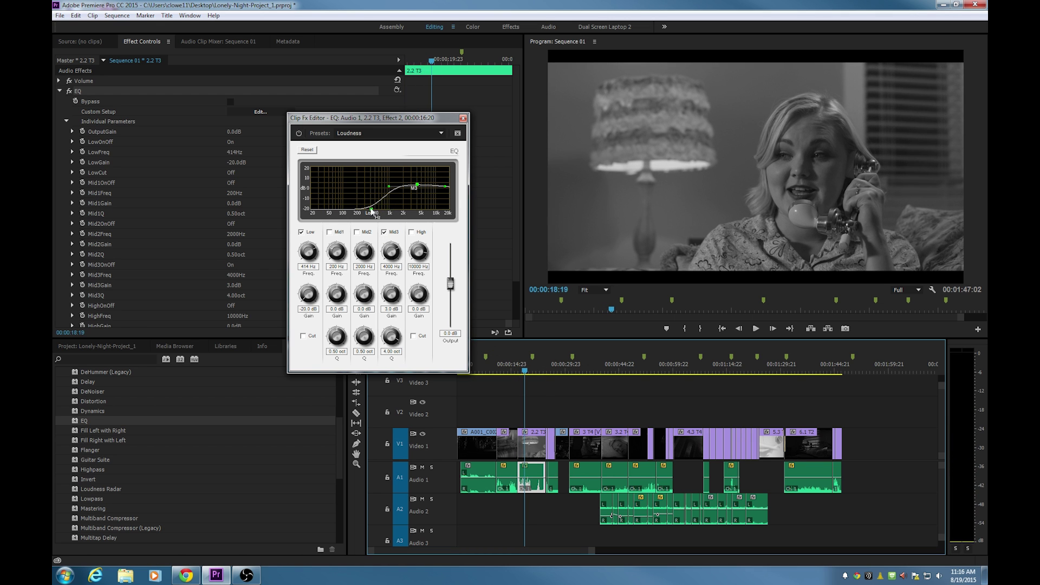
Move the low cut to 796 Hz, set output gain to 6.8 dB, and close the editor.
drag(372, 211, 384, 209)
click(519, 373)
key(space)
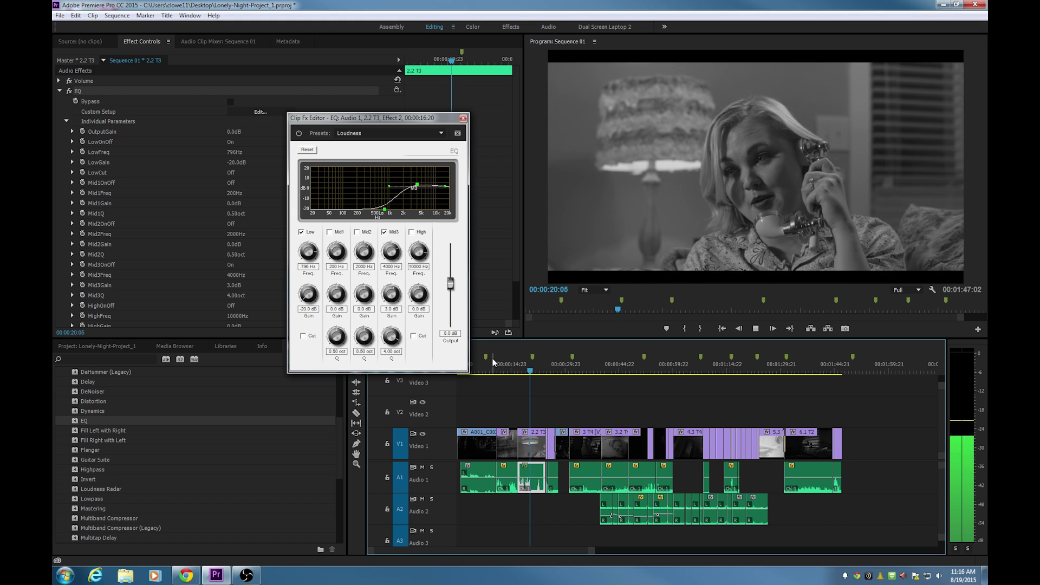
key(space)
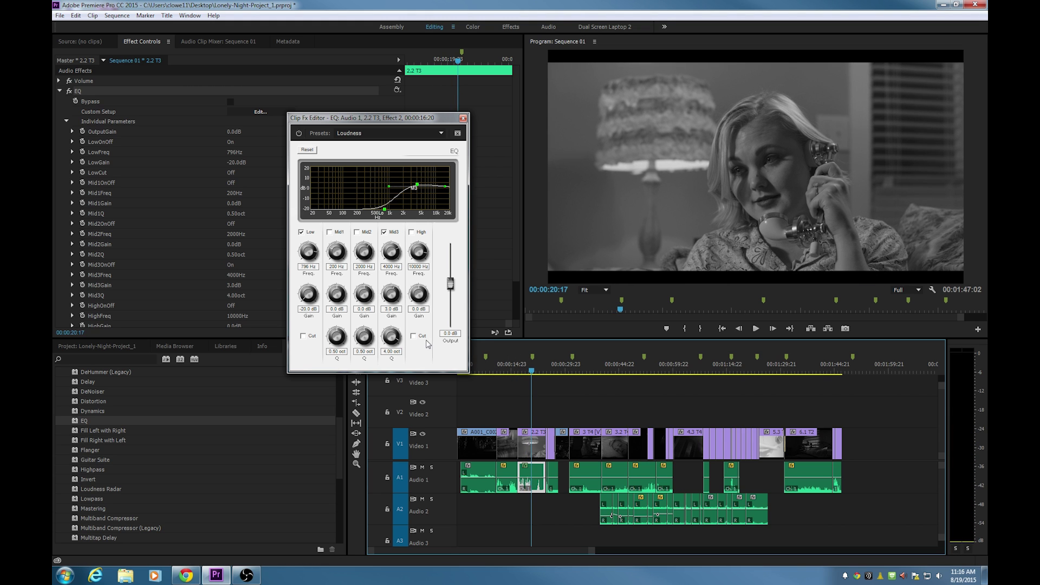
drag(450, 281, 450, 270)
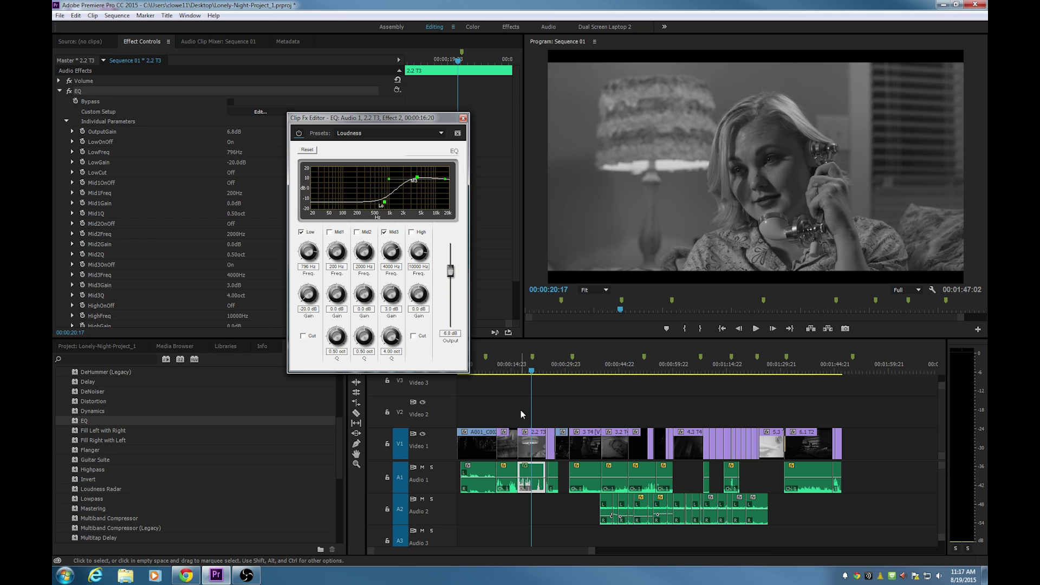
click(330, 184)
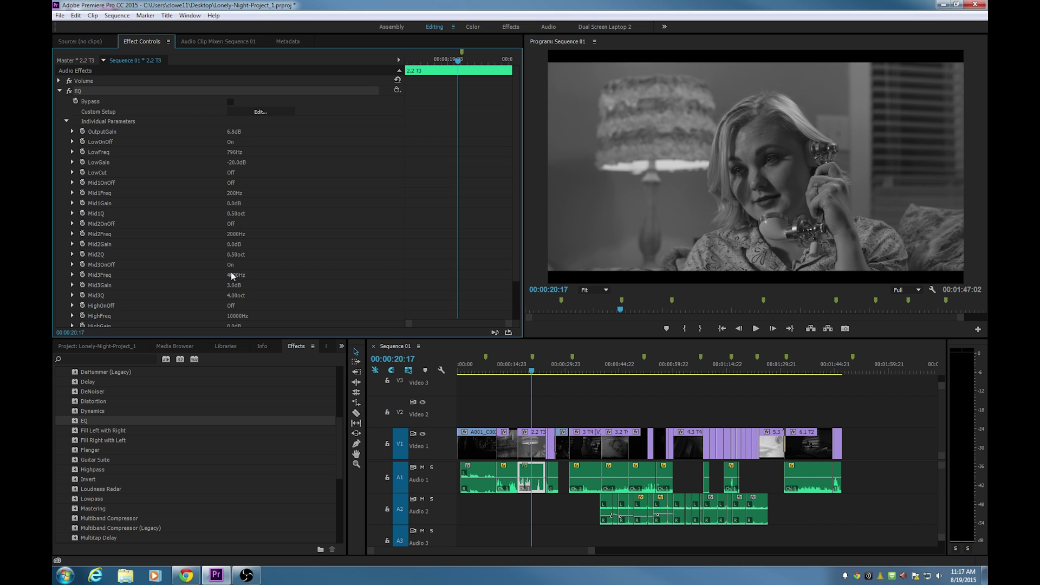
Select clip 3.2 T4 and drop the EQ effect onto its A1 audio clip.
click(620, 366)
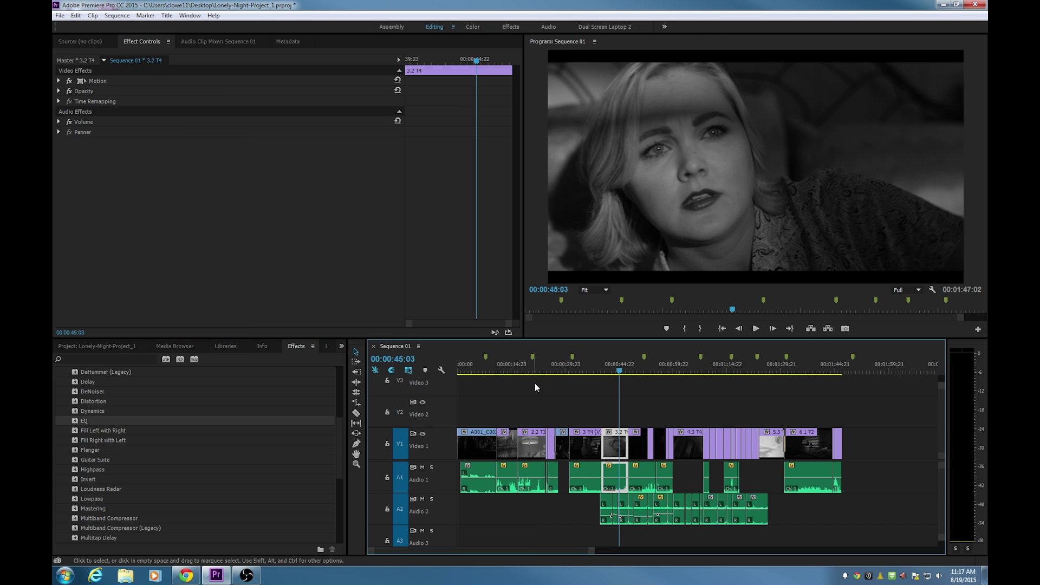
click(530, 371)
click(532, 469)
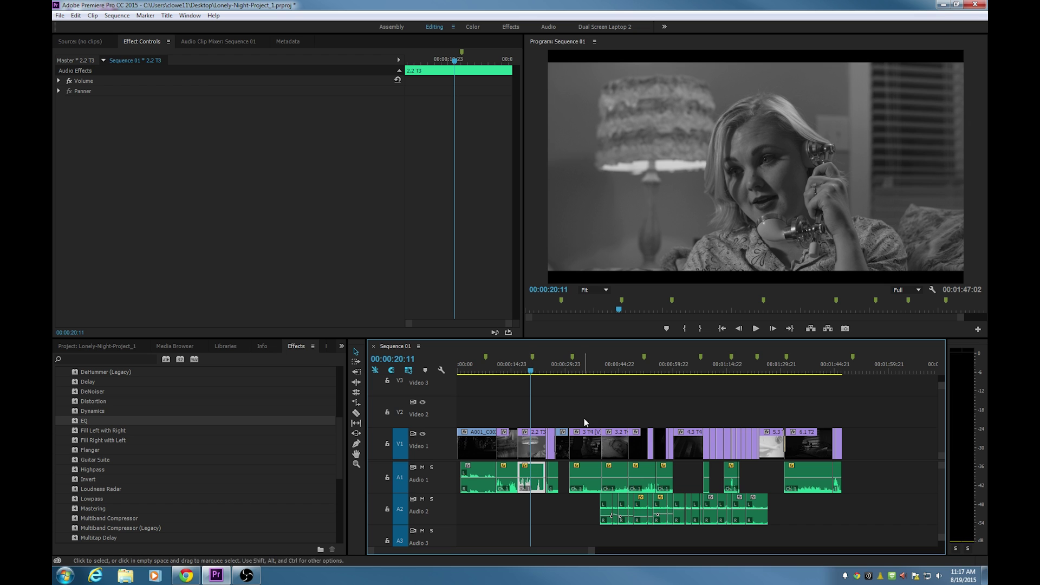
click(618, 453)
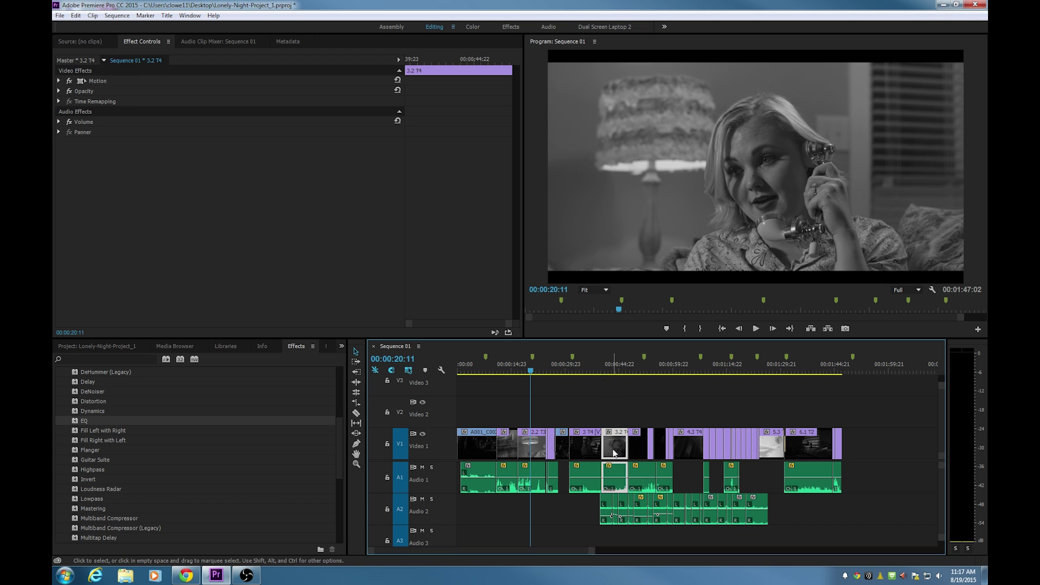
click(613, 366)
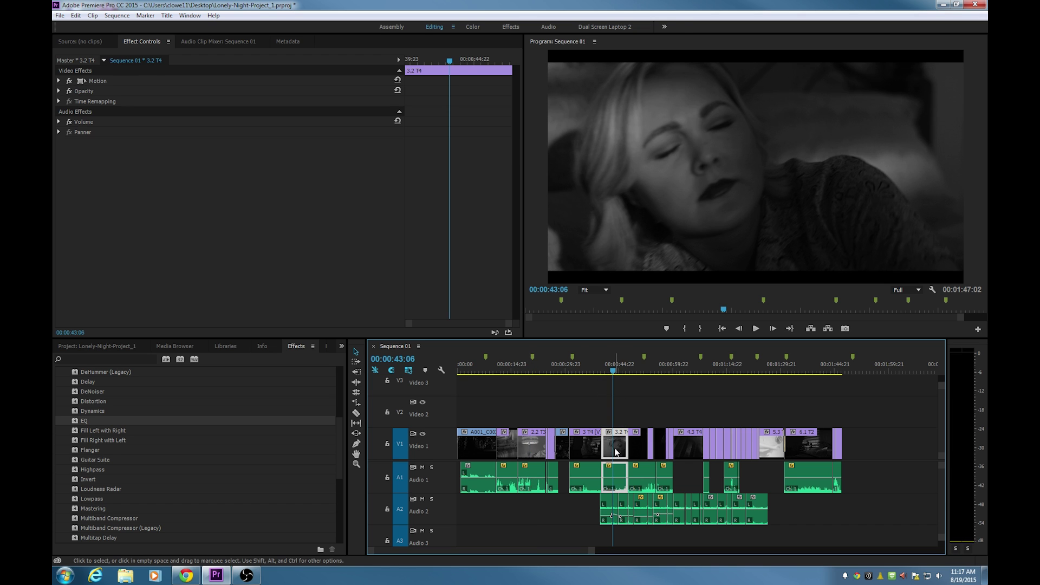
key(space)
scroll(84, 456, up, 2)
drag(94, 442, 608, 465)
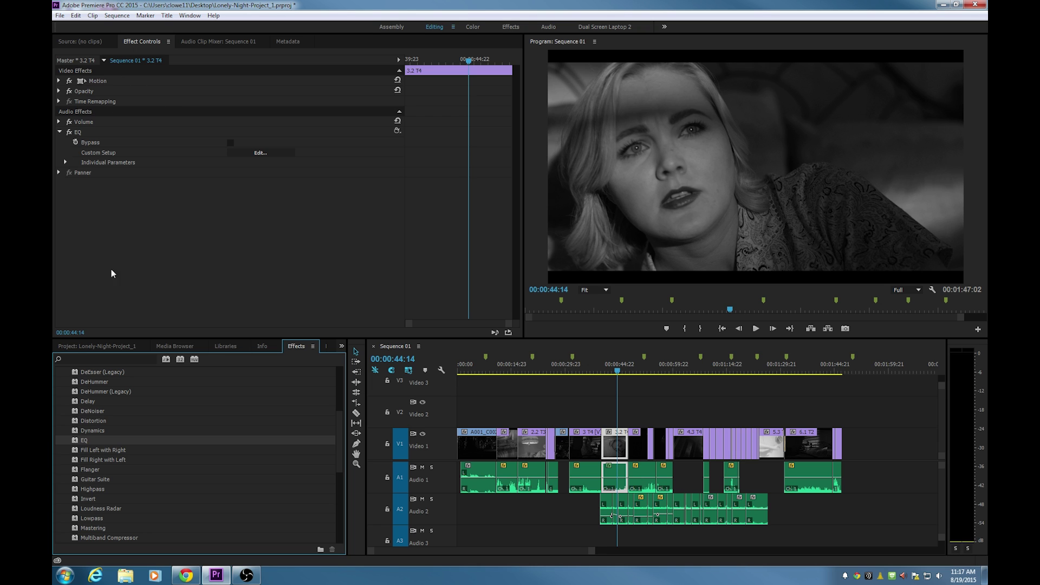
click(59, 90)
click(58, 81)
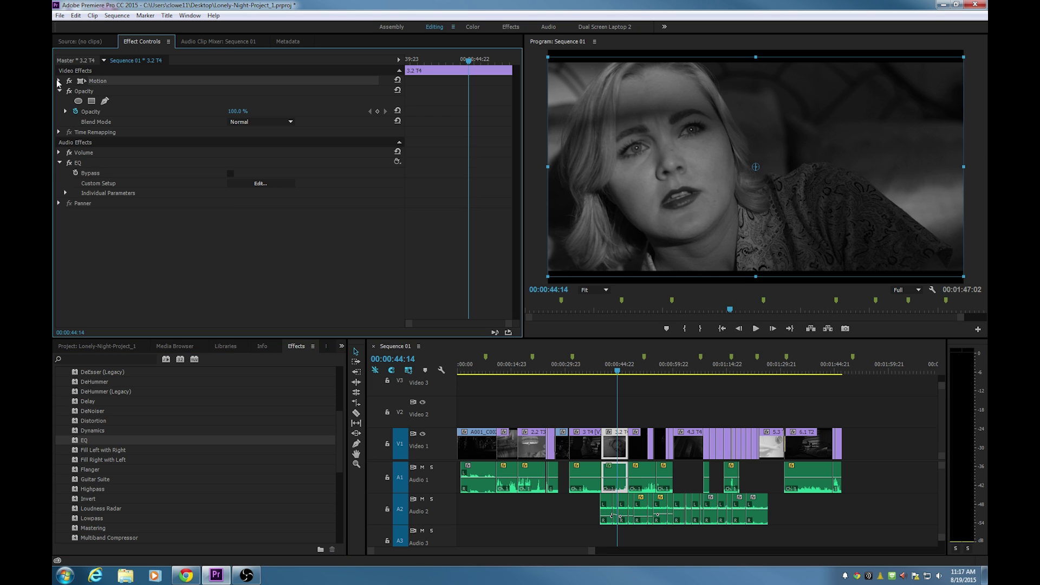
click(59, 81)
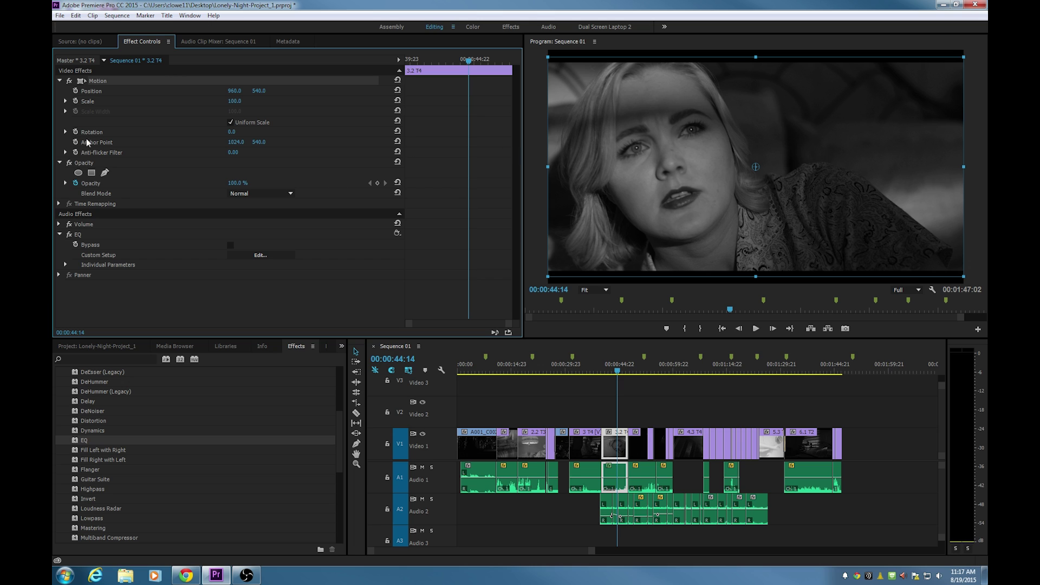
click(61, 162)
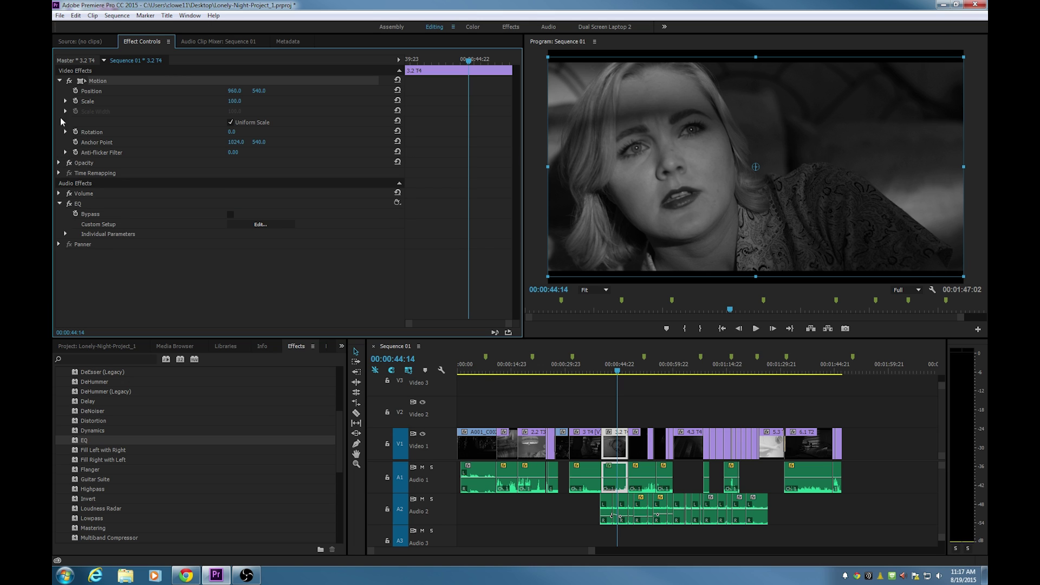
click(60, 81)
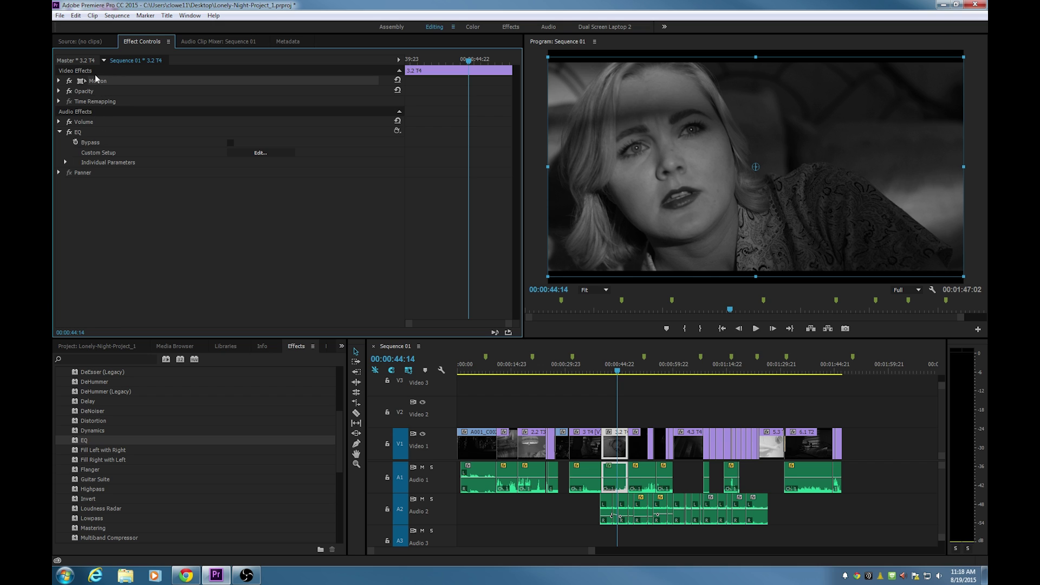
click(609, 418)
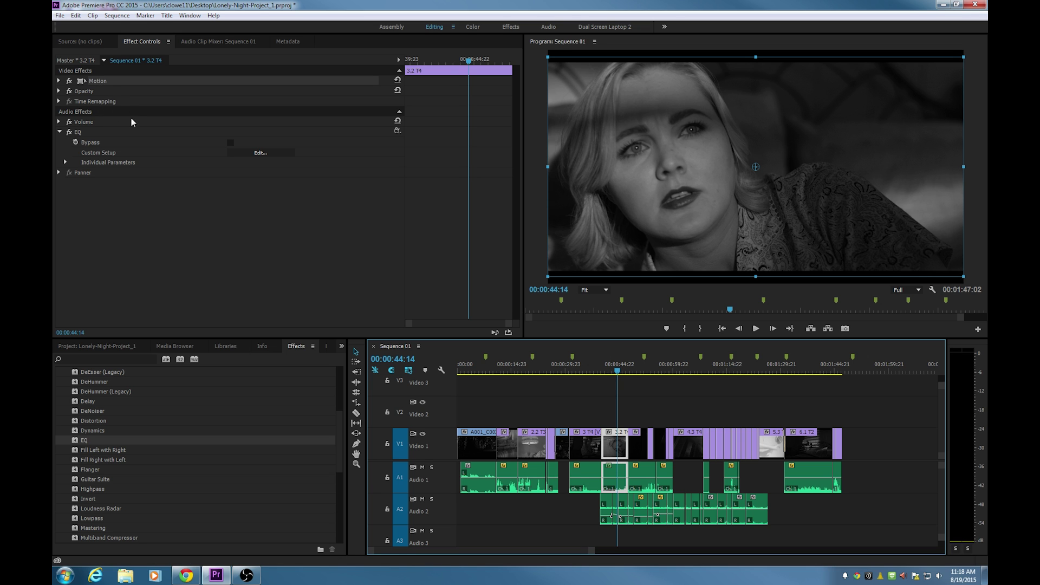
Apply the Reverb audio effect to clip 2.2 T3's audio and widen the parameter list.
drag(617, 371, 524, 372)
click(532, 479)
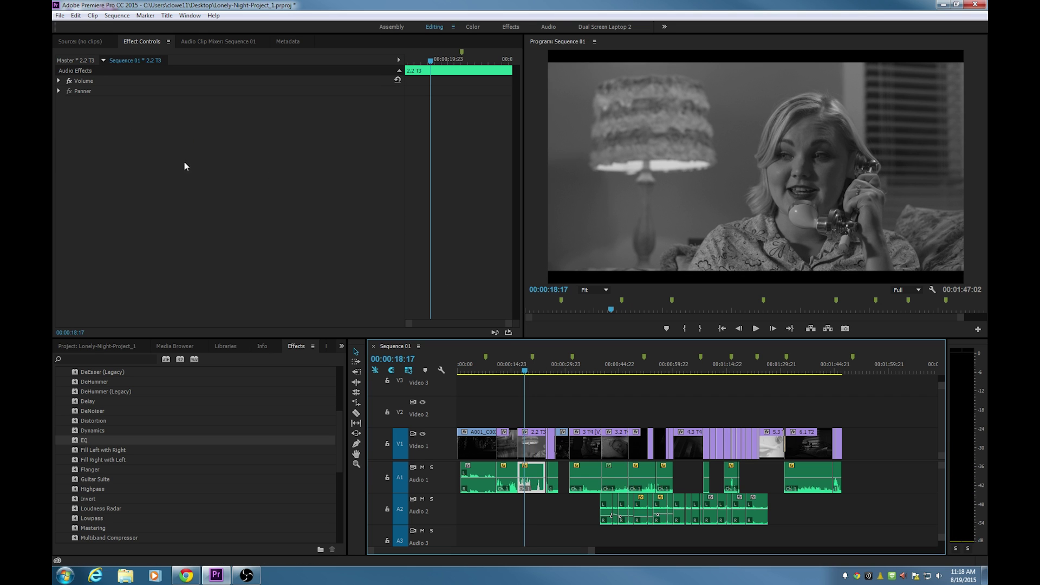
click(518, 367)
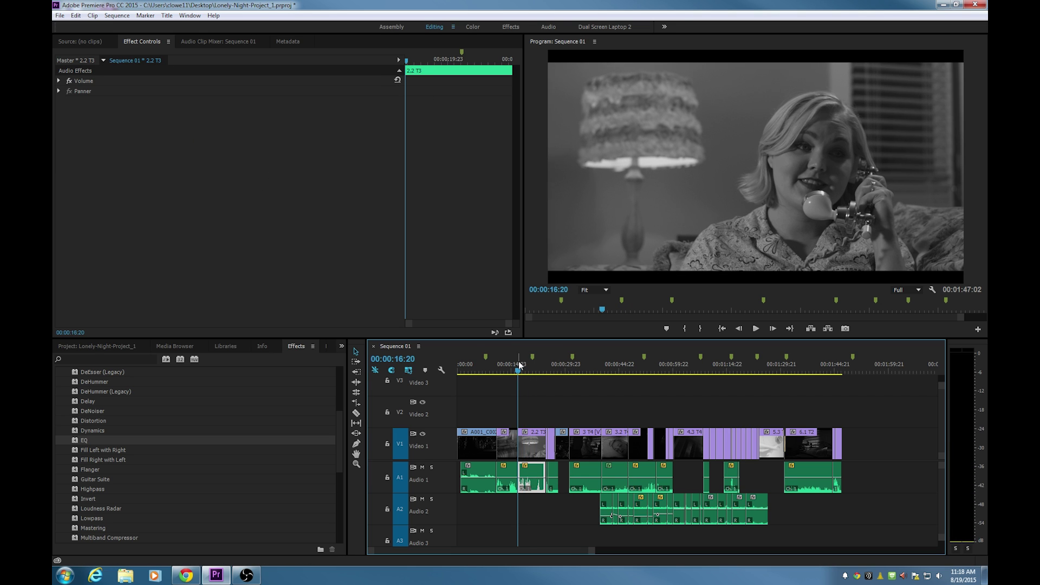
click(121, 498)
scroll(122, 500, down, 3)
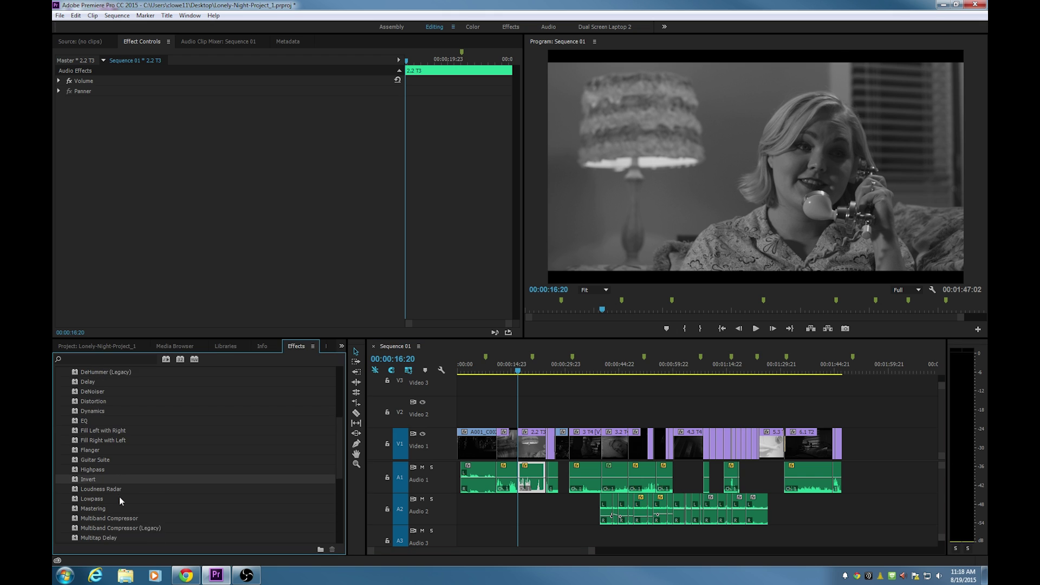
scroll(121, 500, down, 8)
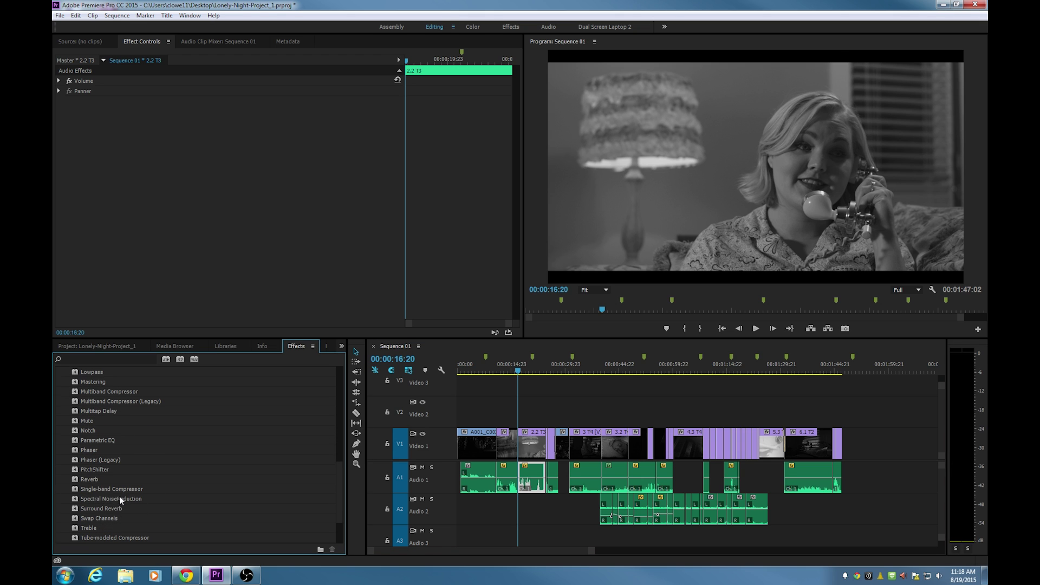
click(91, 480)
drag(90, 480, 532, 477)
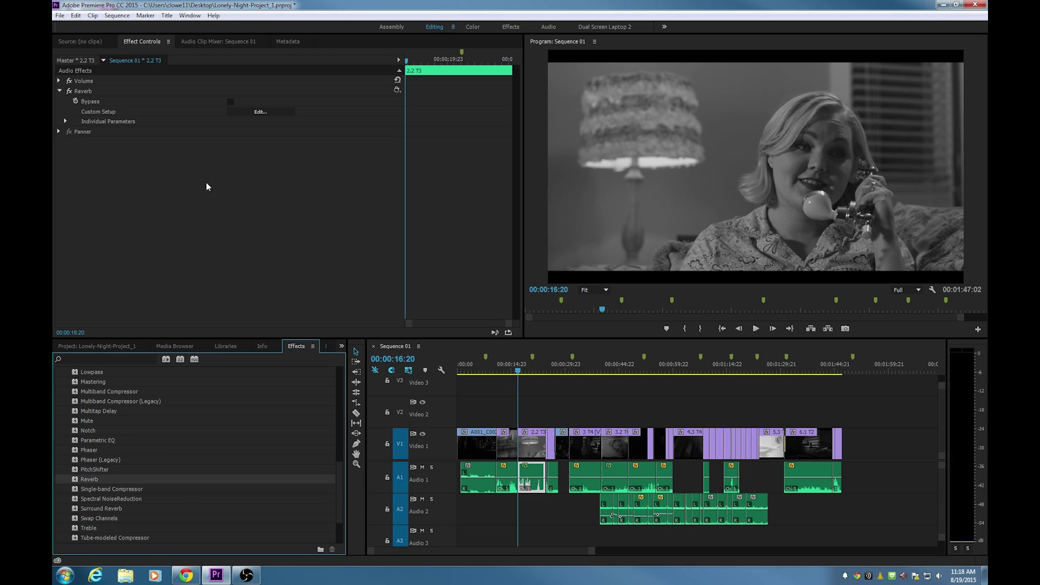
drag(405, 217, 298, 223)
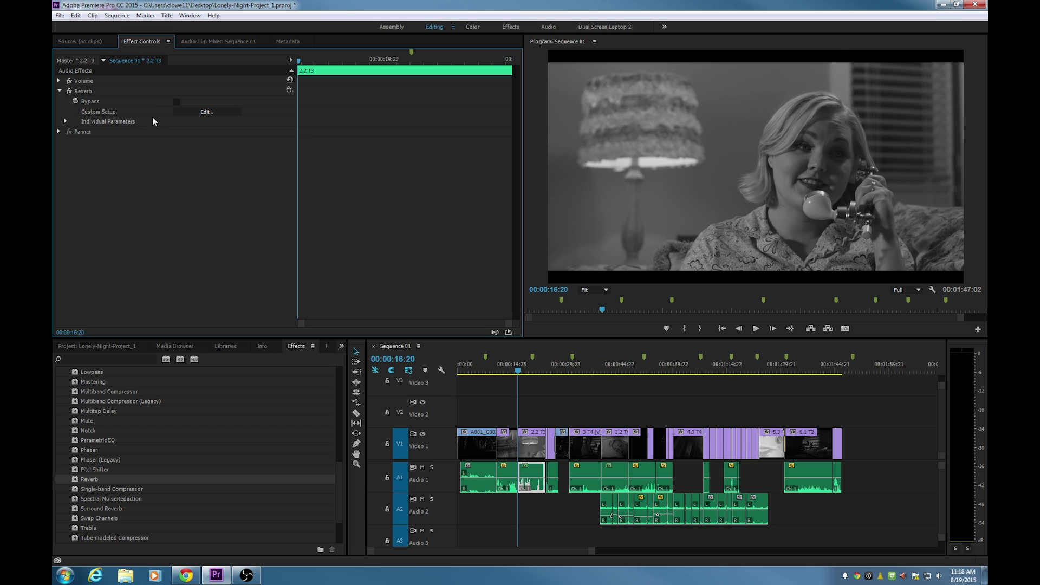
Expand Reverb's parameters, apply a room preset (Mix 82%, Size 68.08%), and audition it.
click(65, 121)
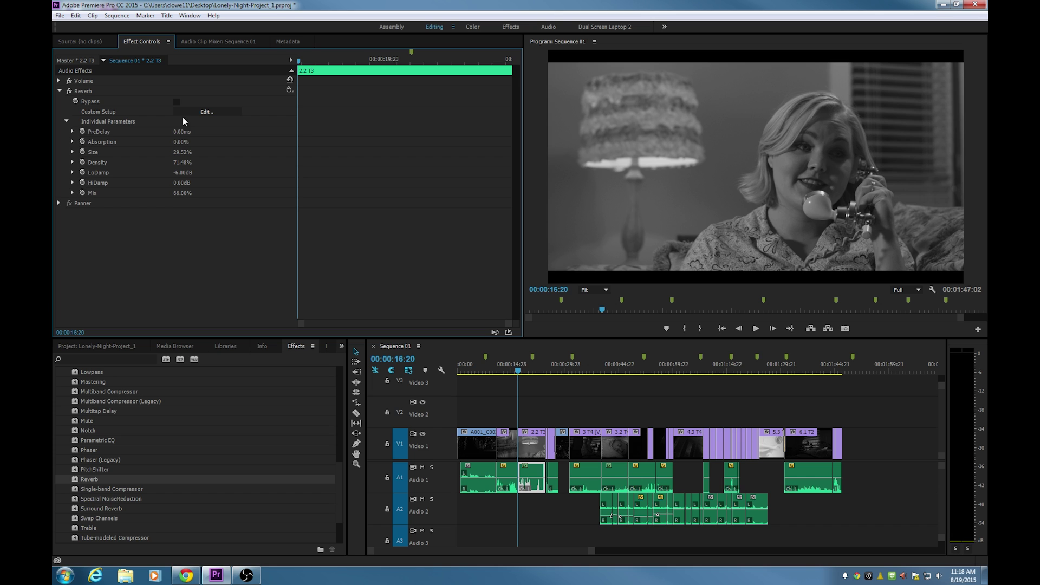
click(290, 90)
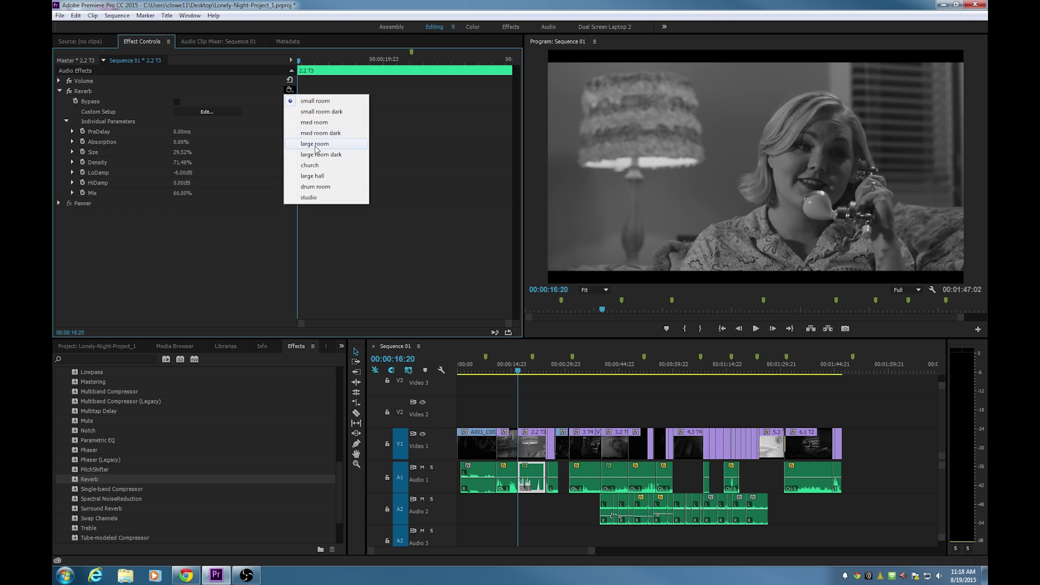
click(317, 176)
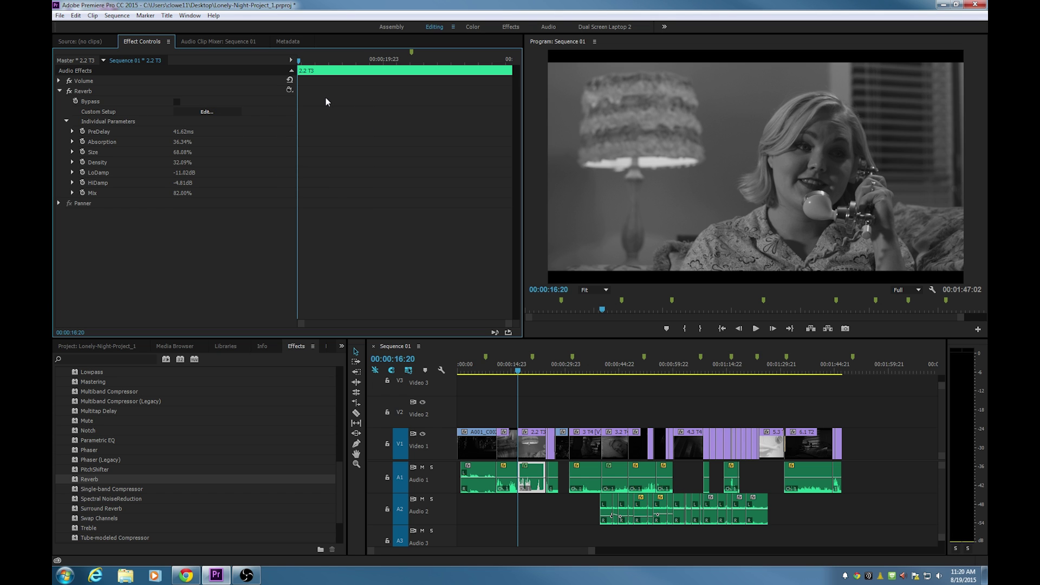
key(space)
key(space)
Keyframe the Reverb Mix from 82% down to 0% near 00:00:19:03 and audition the fade.
click(83, 193)
key(space)
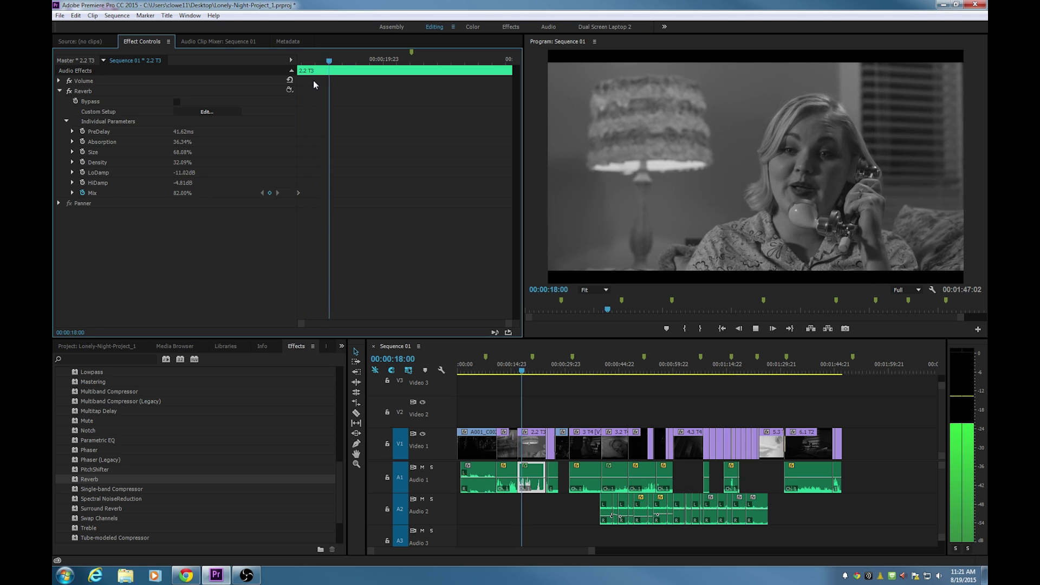
key(space)
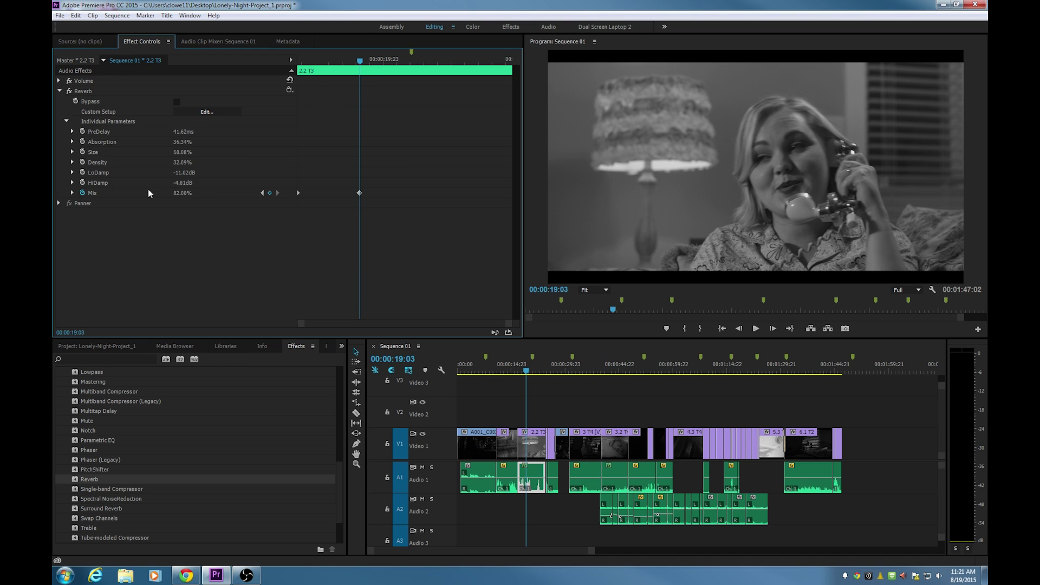
click(72, 193)
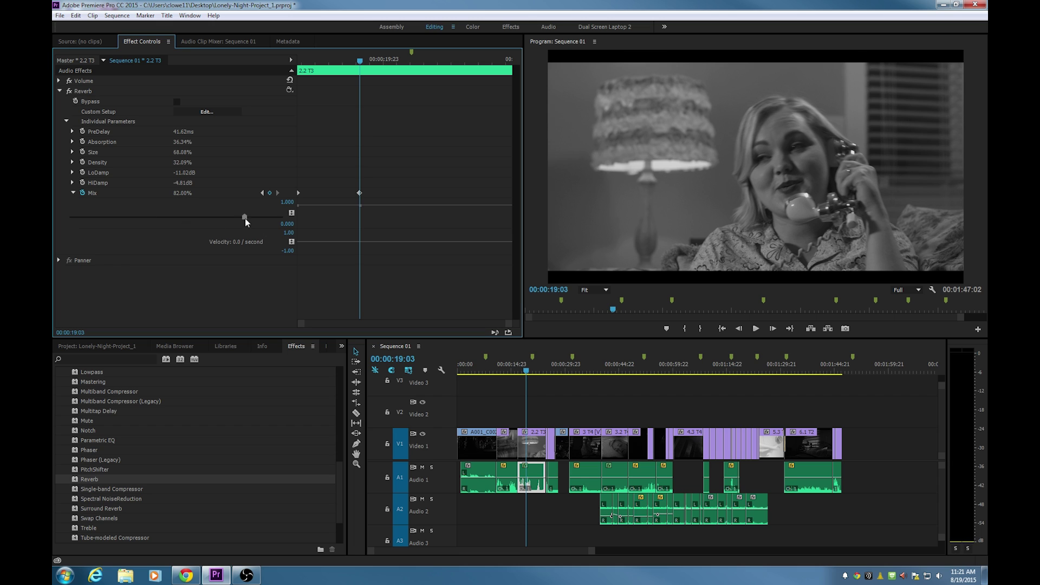
drag(245, 217, 69, 217)
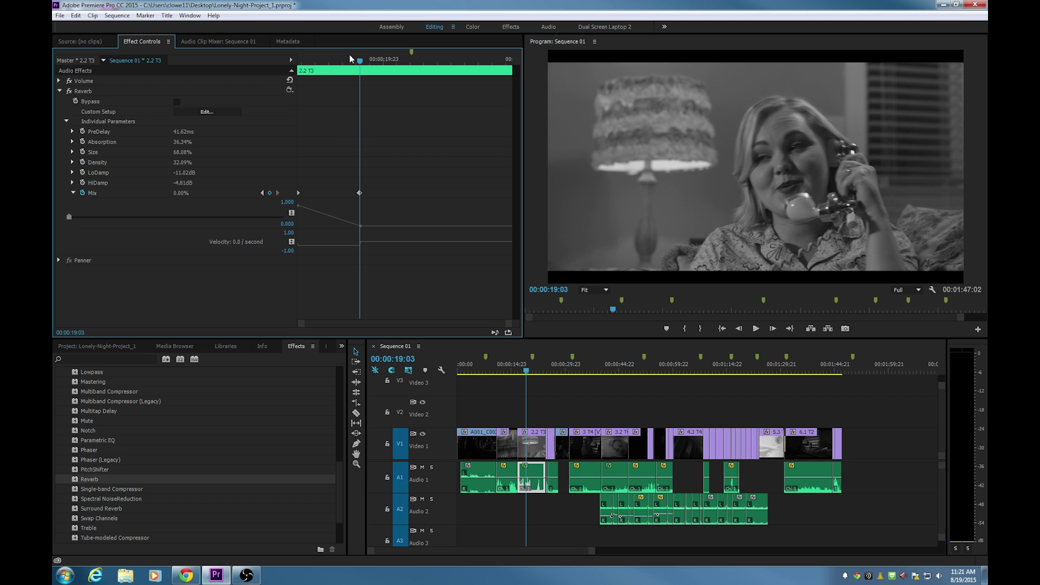
drag(349, 54, 283, 63)
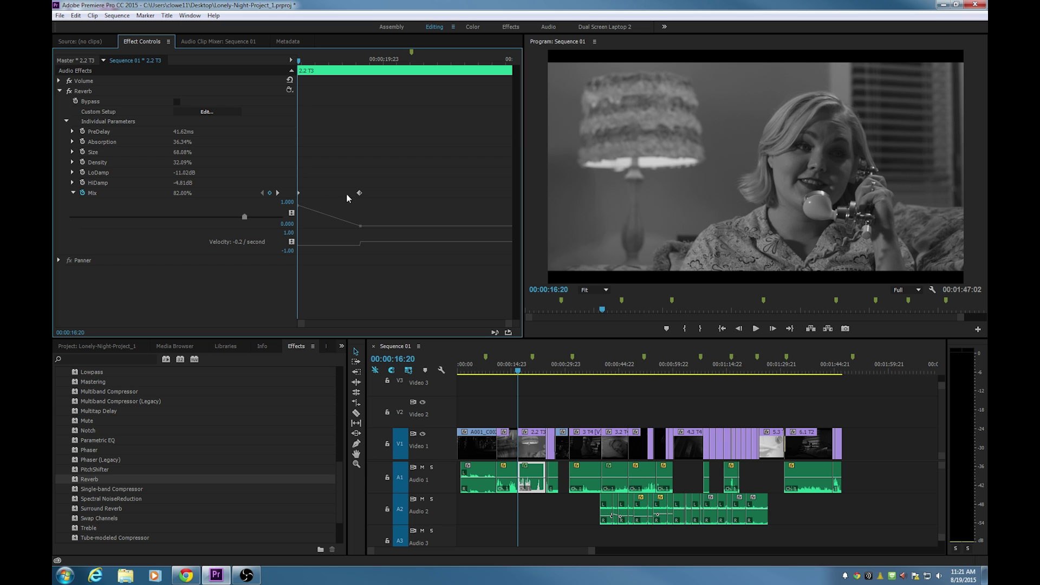
key(space)
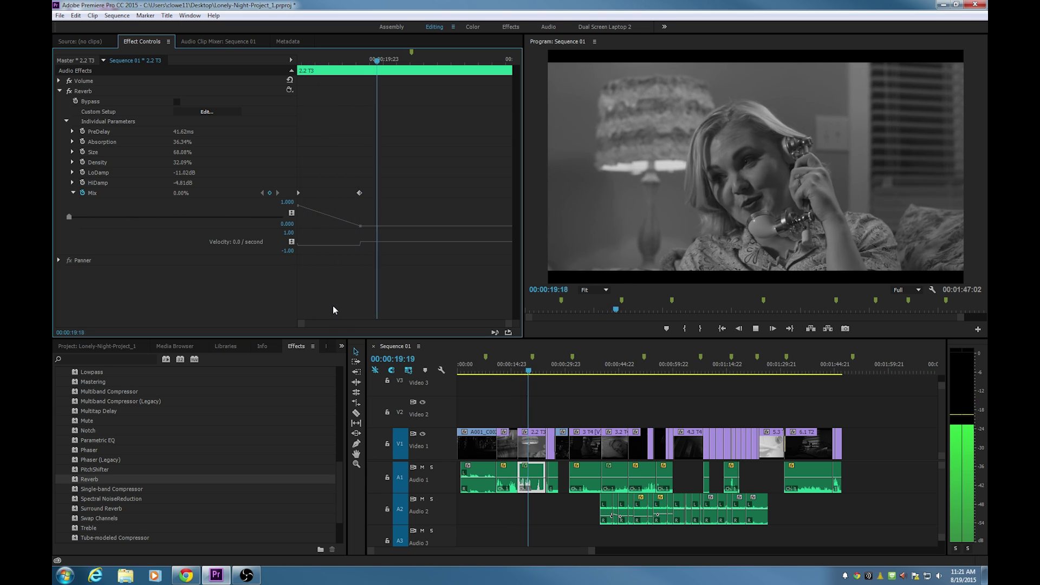
key(space)
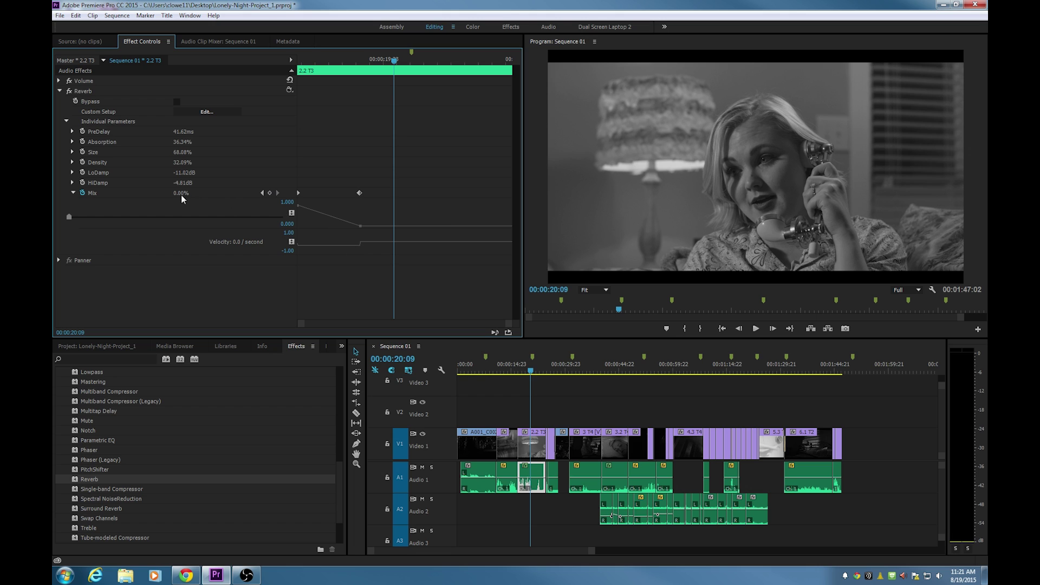
click(60, 91)
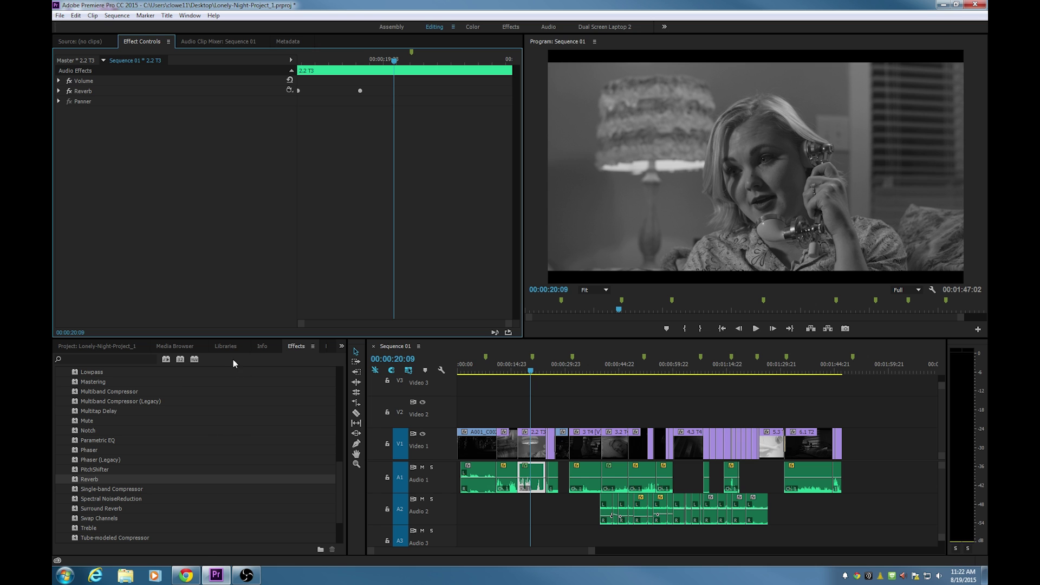
Select clip 2.1 T3's audio and its Reverb, with the playhead at 00:00:12:05.
mouse_move(531, 371)
mouse_down()
mouse_move(569, 371)
mouse_move(529, 370)
mouse_up()
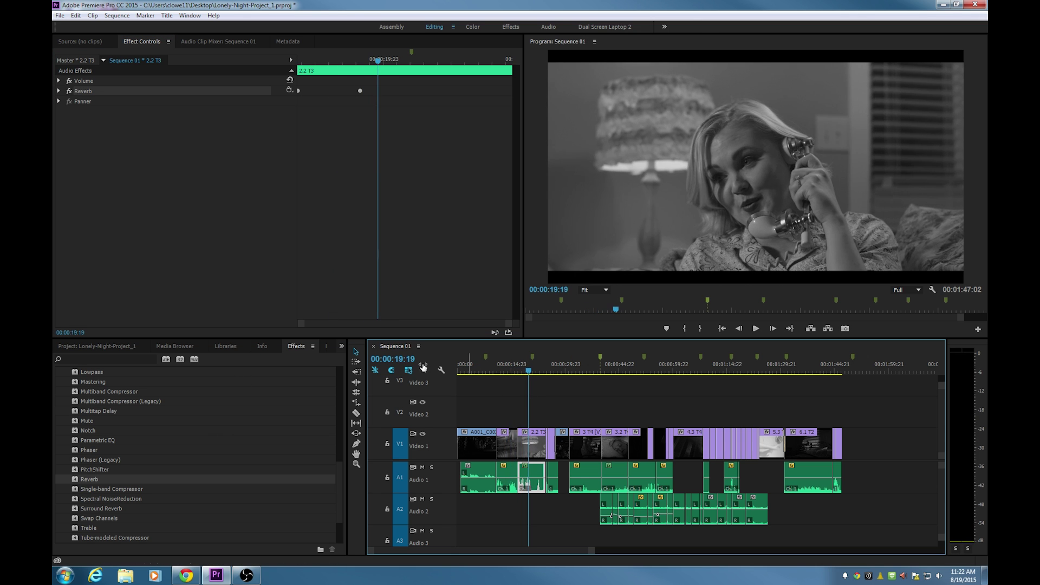
click(127, 142)
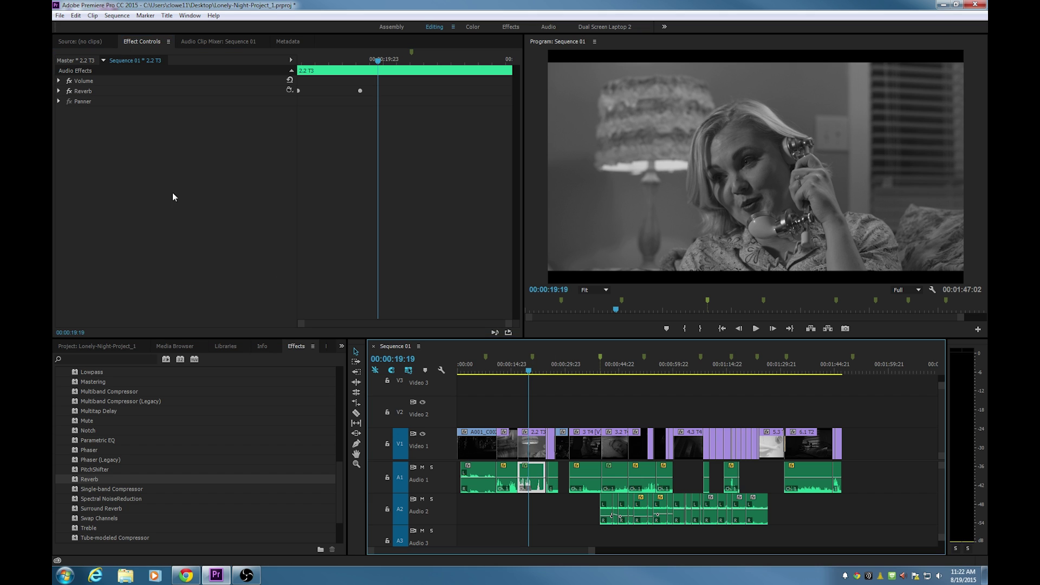
click(84, 92)
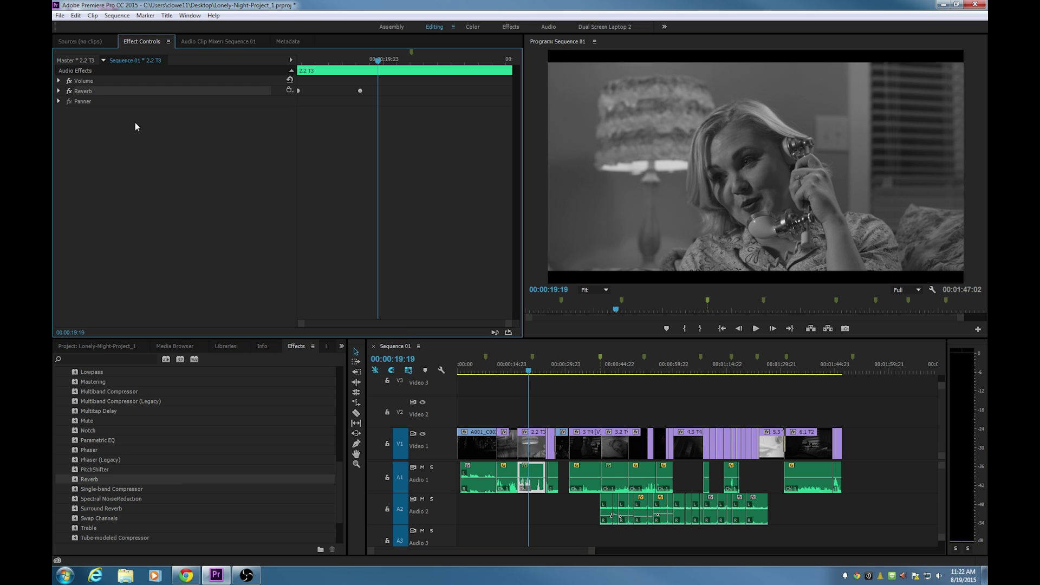
click(507, 390)
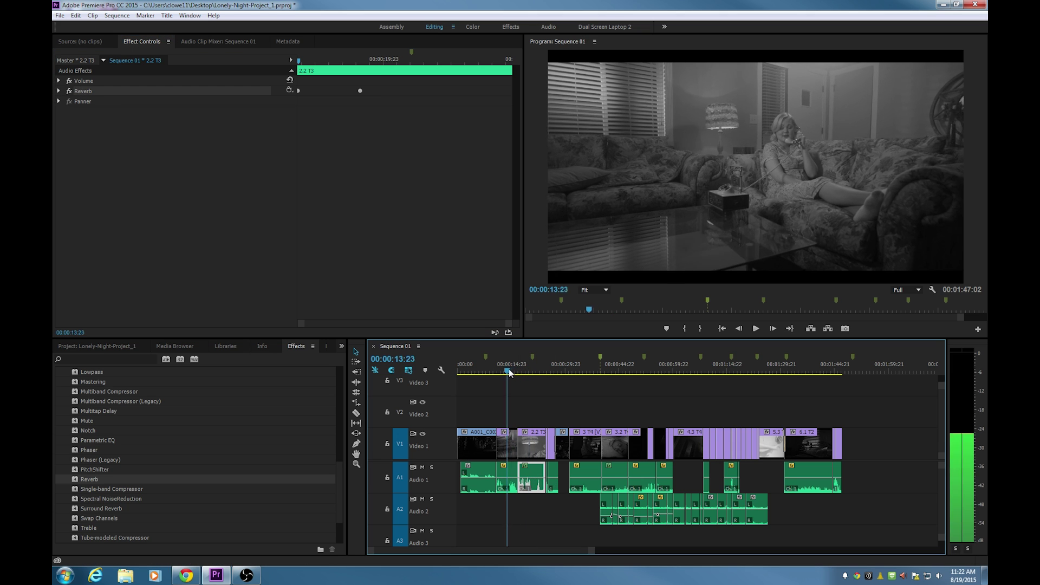
click(513, 479)
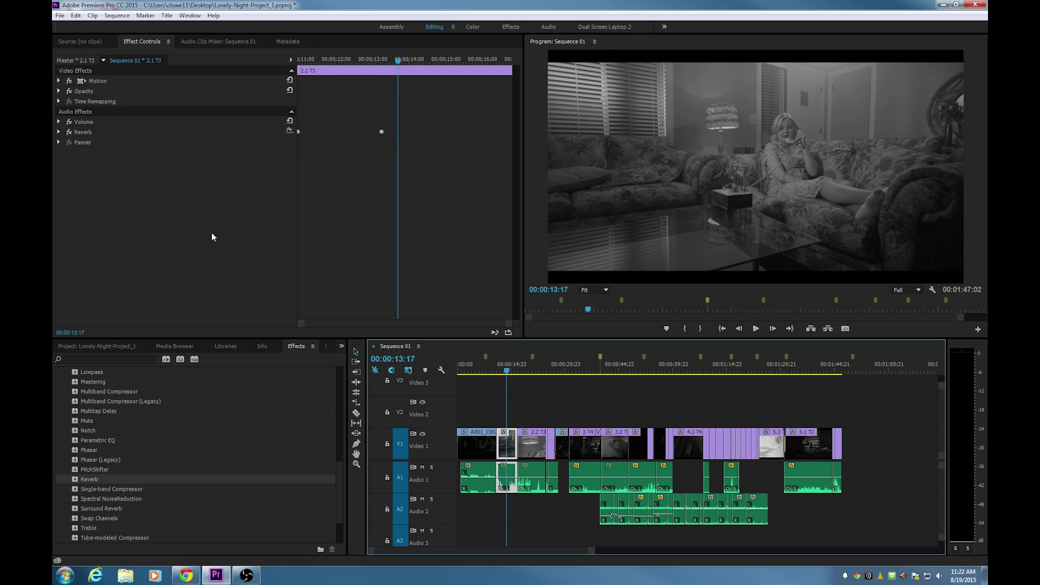
click(83, 134)
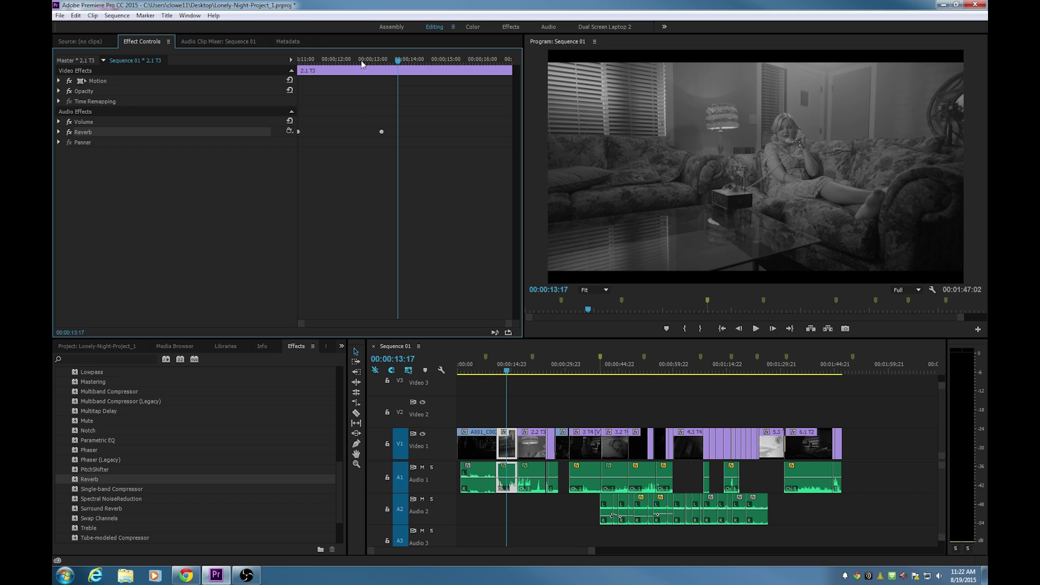
drag(364, 59, 293, 87)
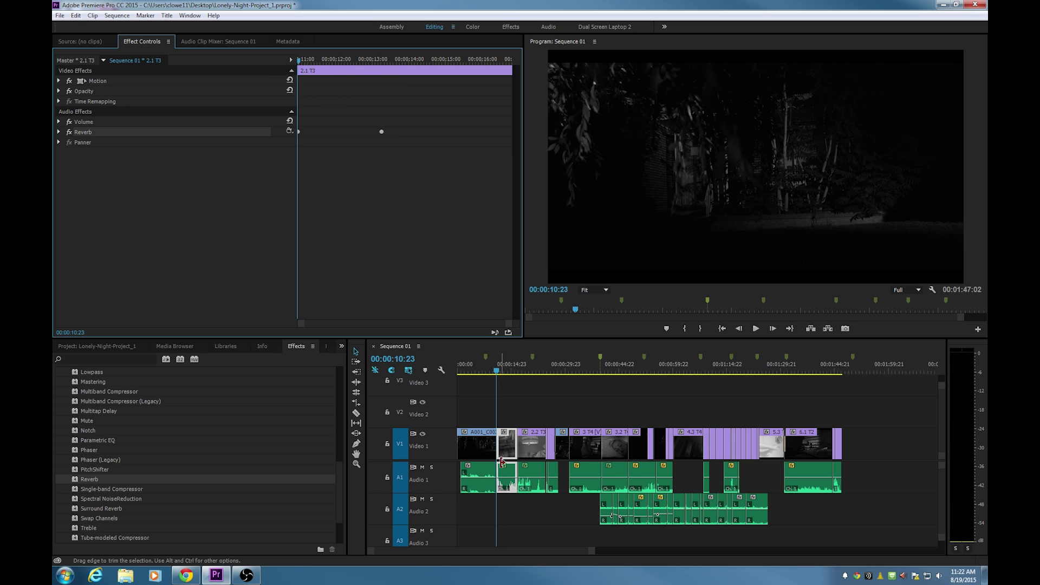
click(343, 59)
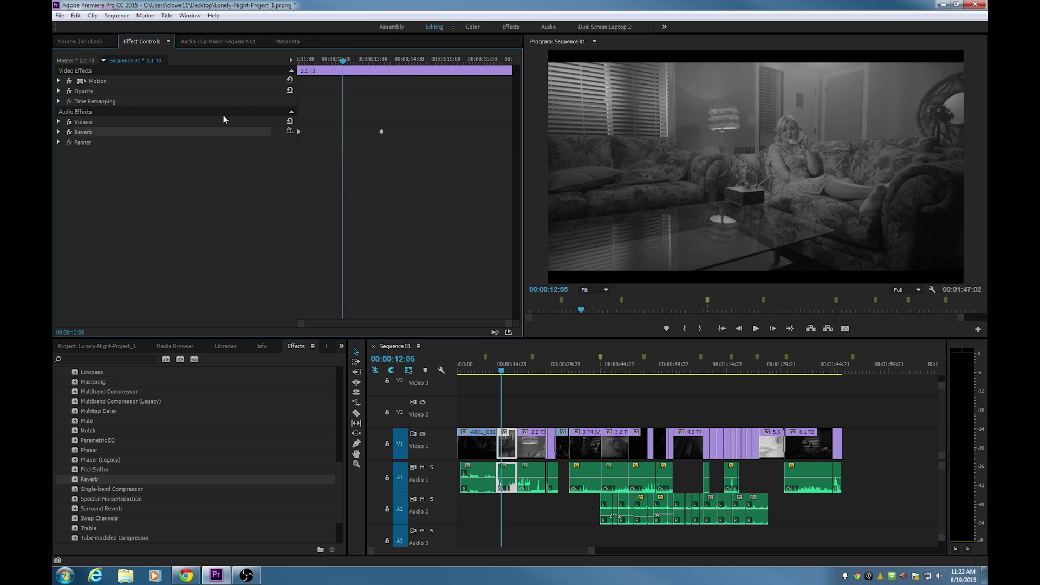
Start saving the Reverb as a preset, then cancel the dialog.
right_click(126, 133)
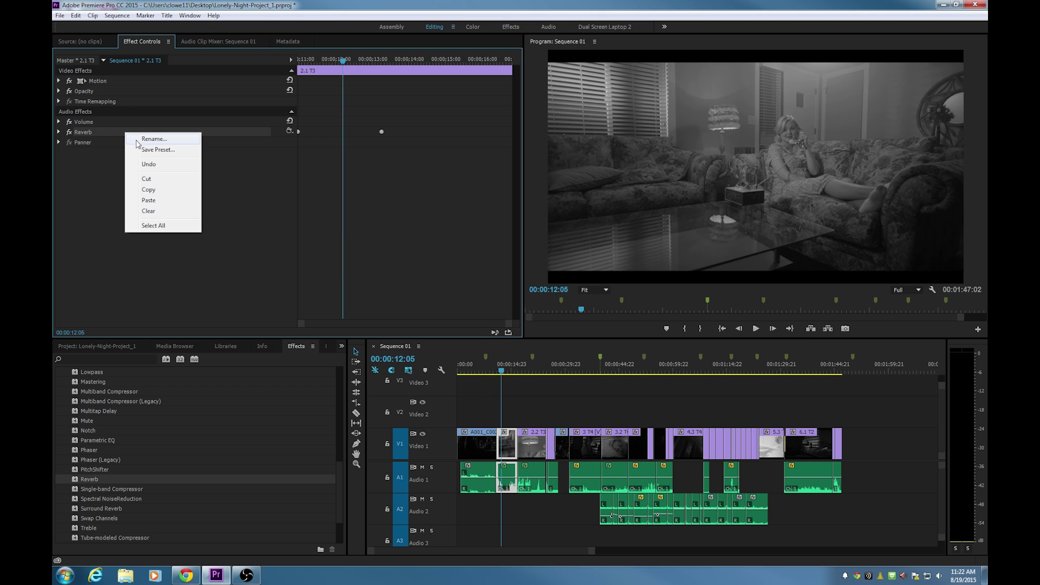
click(150, 149)
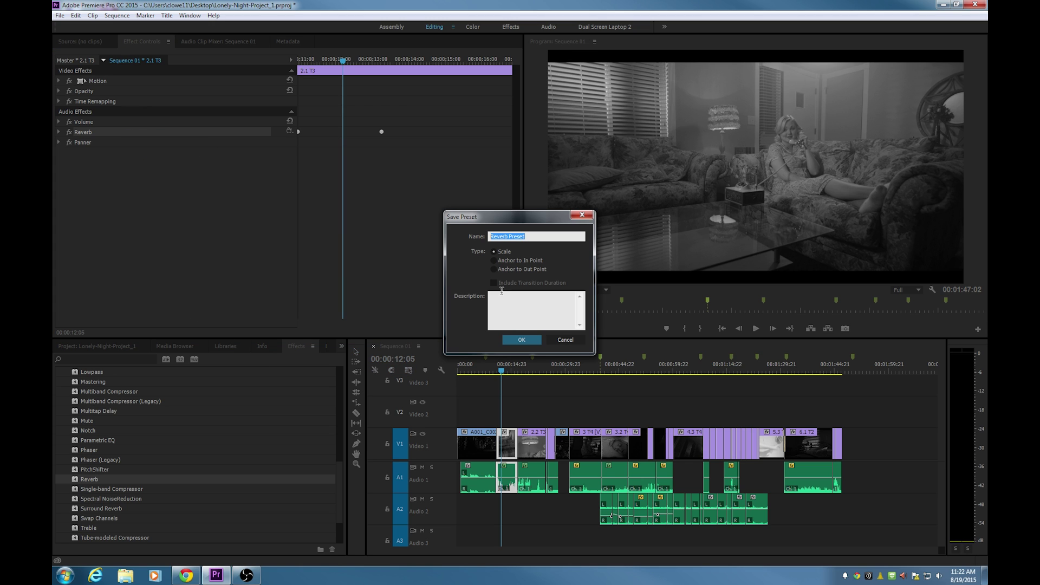
click(565, 340)
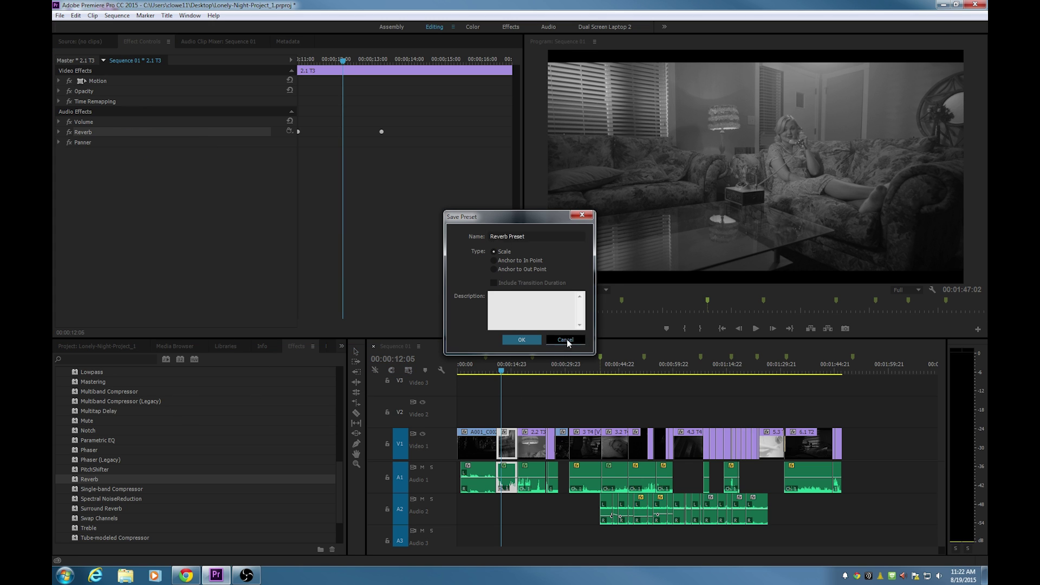
Collapse Audio Effects and expand the Presets folder in the Effects panel.
scroll(195, 439, up, 10)
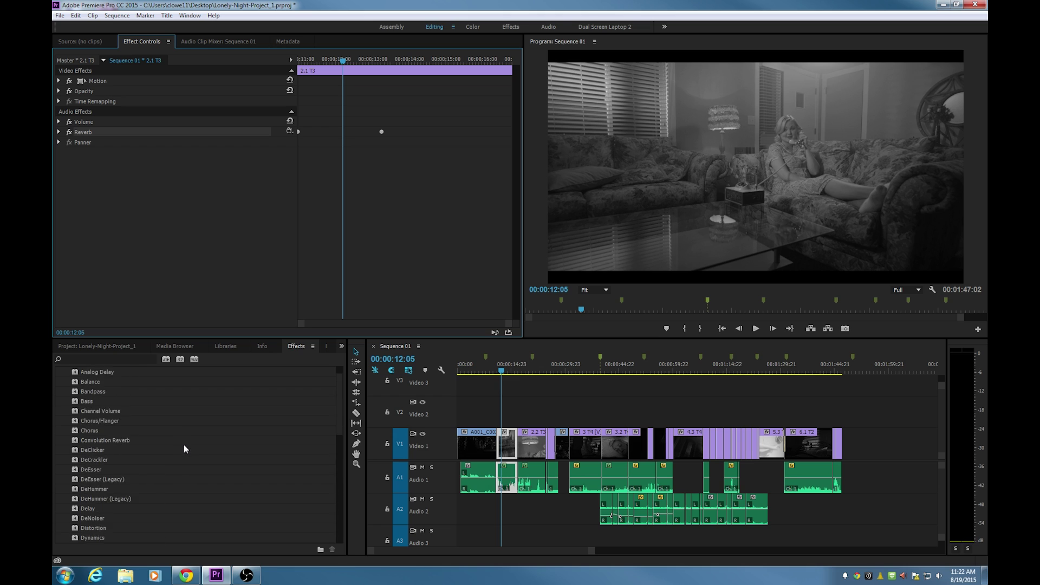
click(66, 373)
click(58, 374)
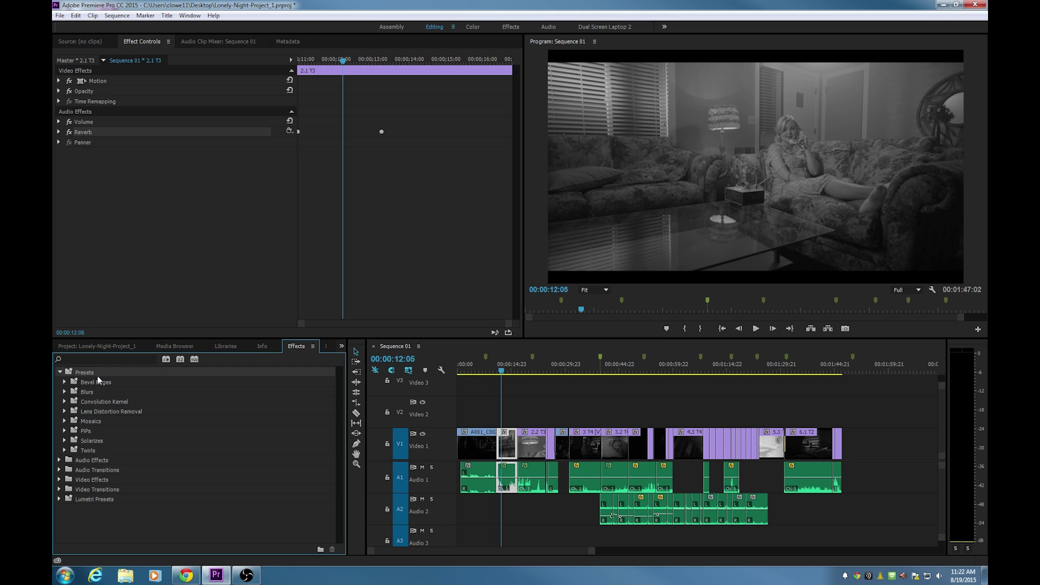